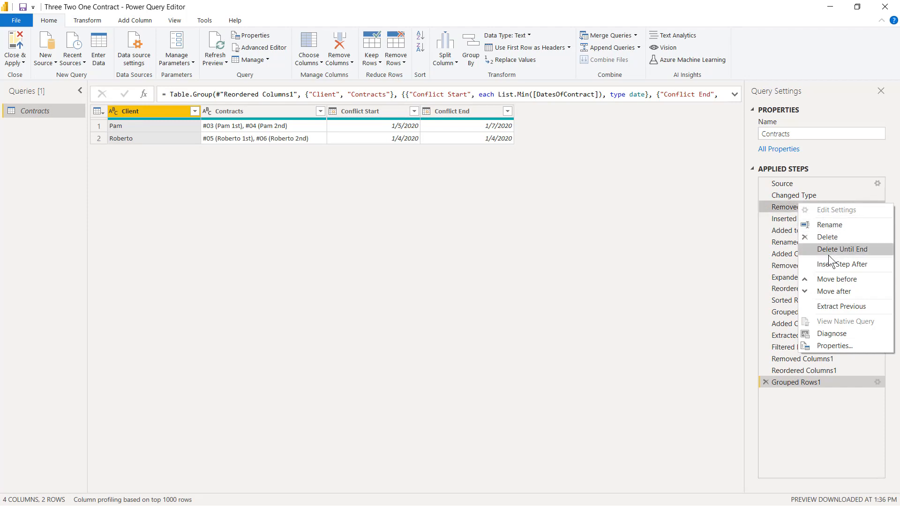
# - Delete all applied steps from Removed Blank Rows to the end, and remove the blank rows from the Contracts table anew
pyautogui.click(828, 253)
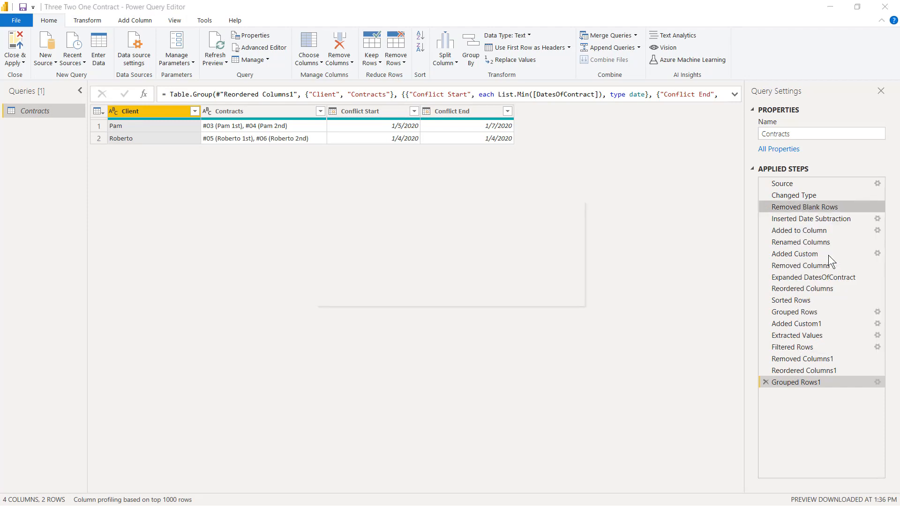
pyautogui.click(506, 280)
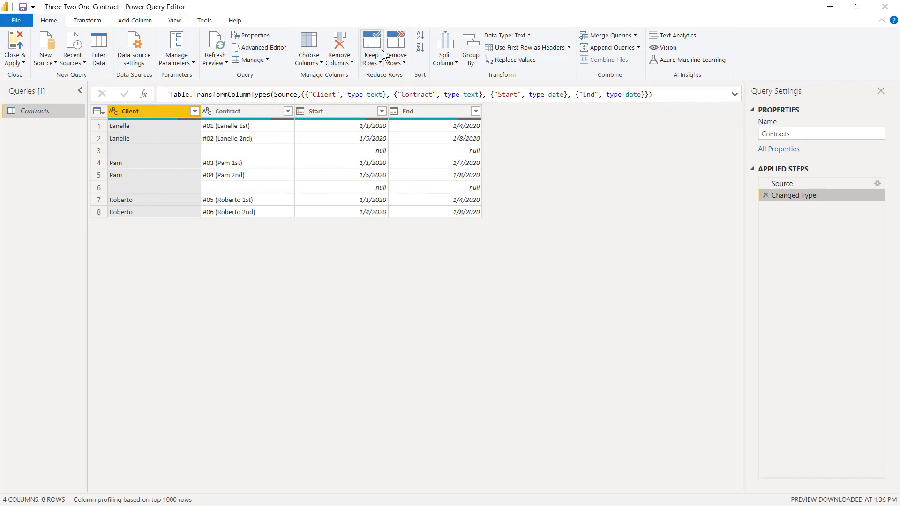
pyautogui.click(402, 61)
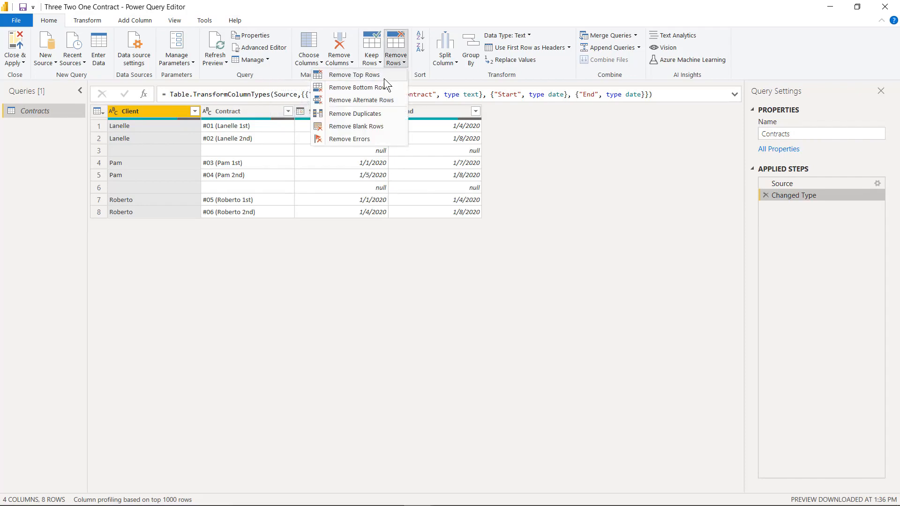
pyautogui.click(369, 127)
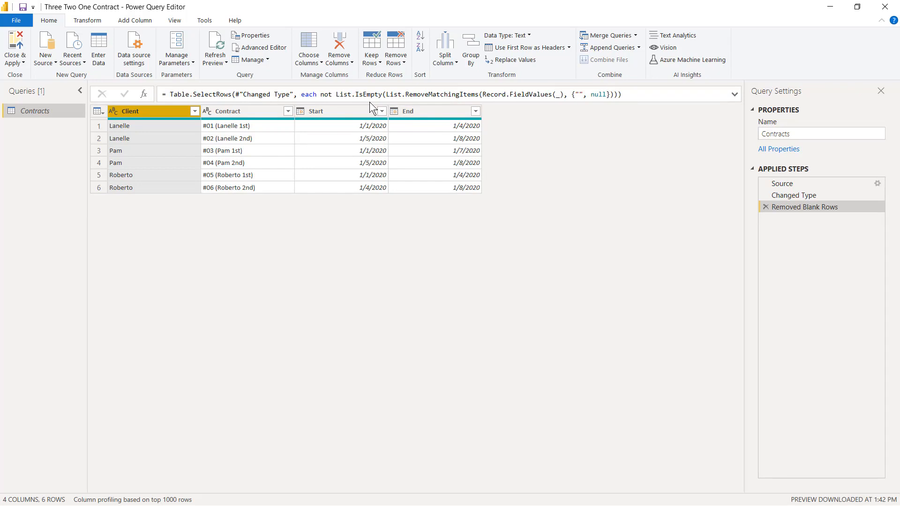
# - Add a column that subtracts the Start date from the End date in days
pyautogui.click(441, 115)
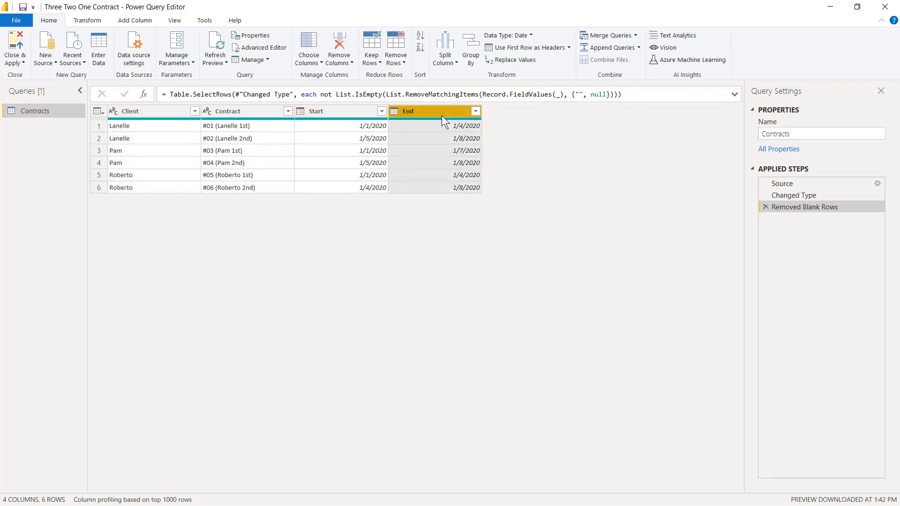
pyautogui.keyDown('ctrl'); pyautogui.click(322, 112); pyautogui.keyUp('ctrl')
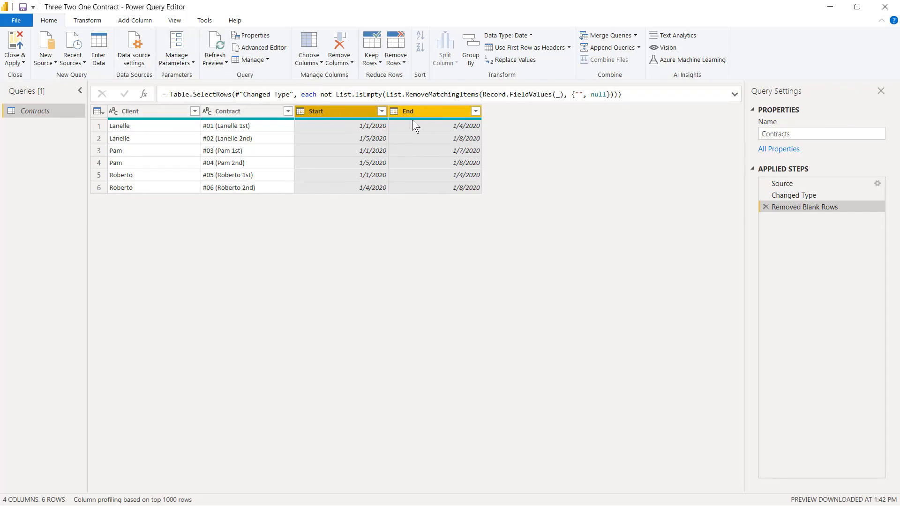
pyautogui.click(149, 21)
pyautogui.click(91, 21)
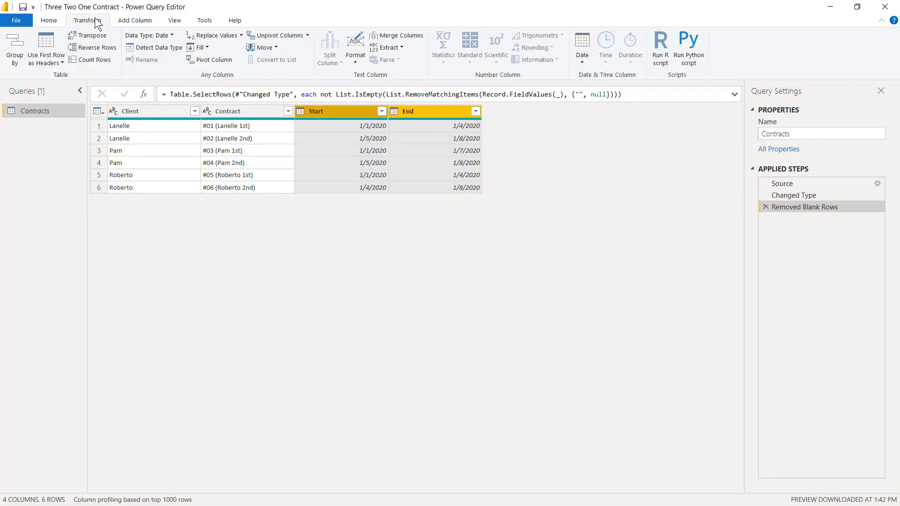
pyautogui.click(141, 21)
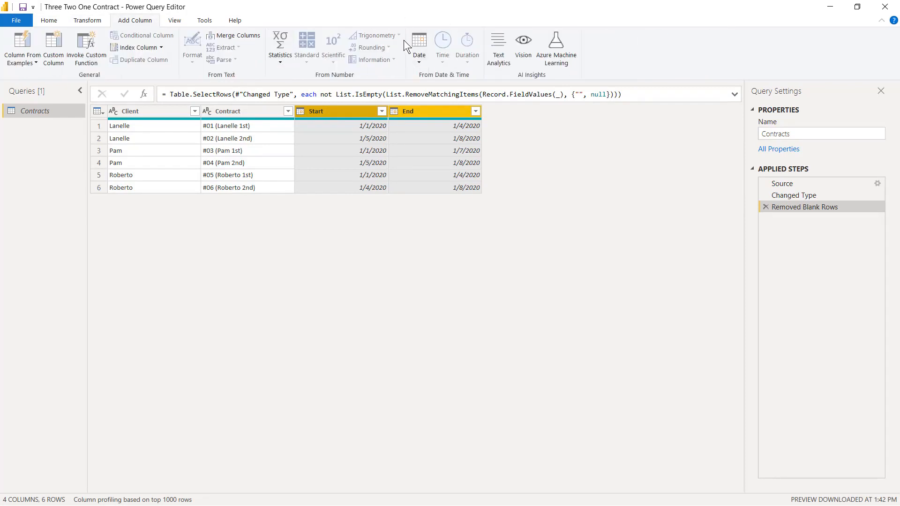
pyautogui.click(426, 62)
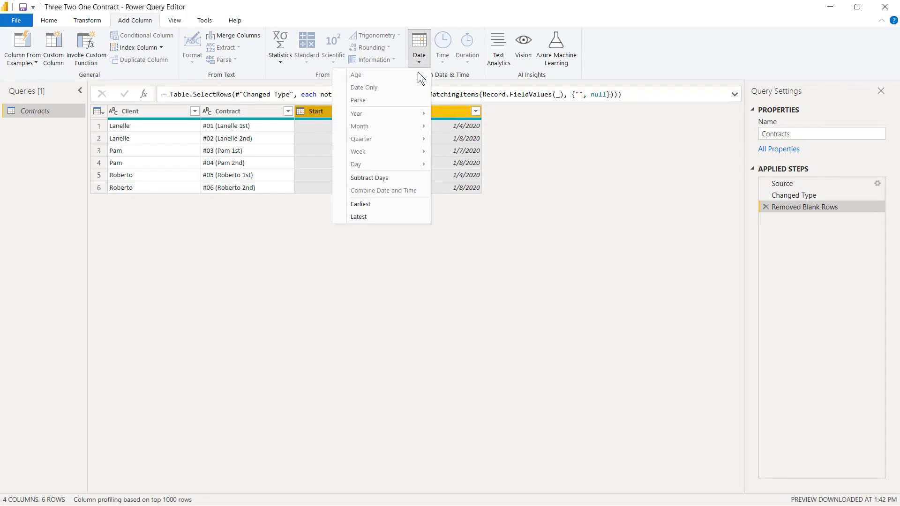
pyautogui.click(381, 179)
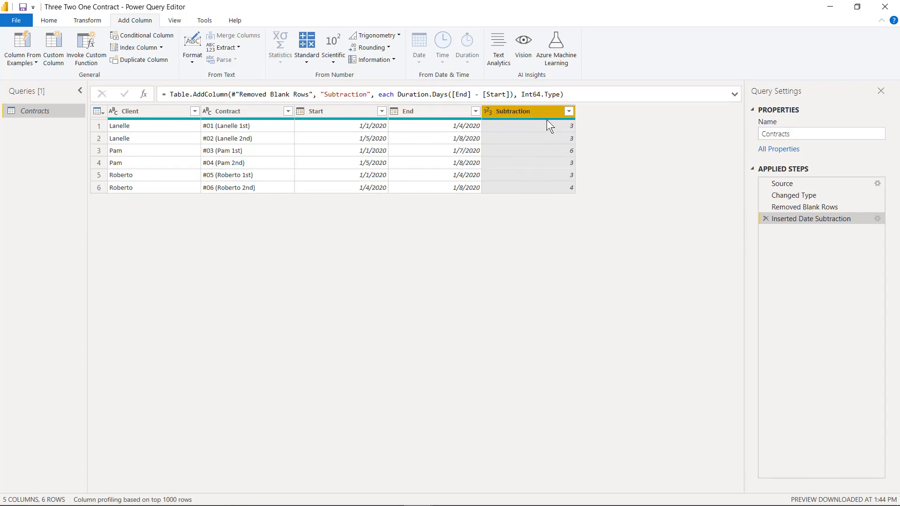
# - Transform the Subtraction column in place by adding 1 to each value
pyautogui.moveTo(546, 120)
pyautogui.click(451, 110)
pyautogui.click(546, 112)
pyautogui.click(86, 20)
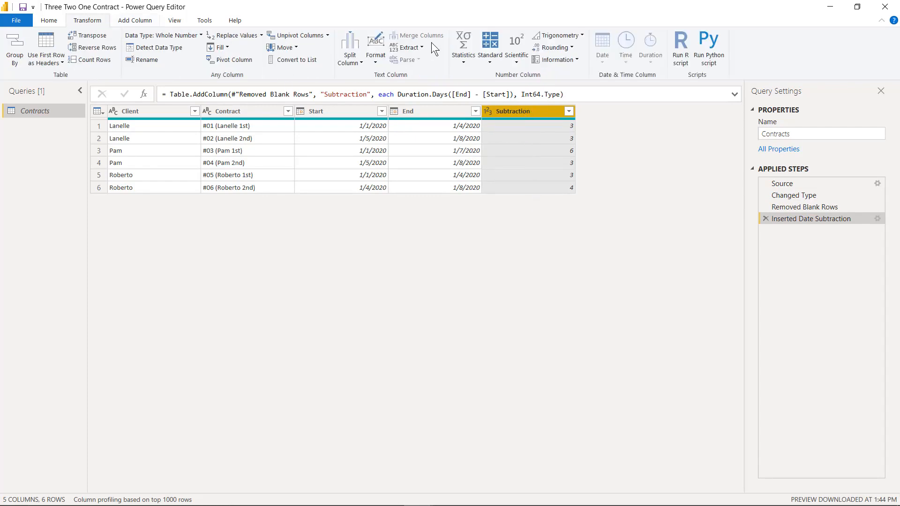
pyautogui.click(482, 60)
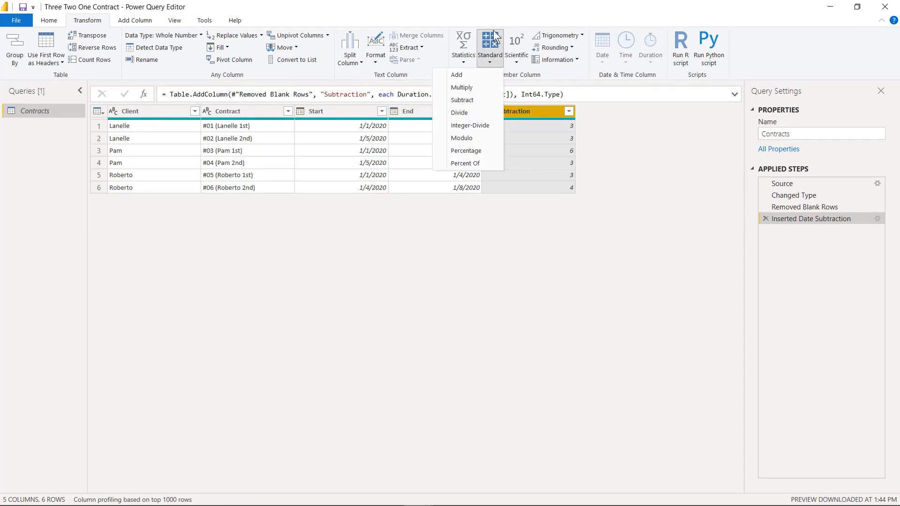
pyautogui.click(486, 78)
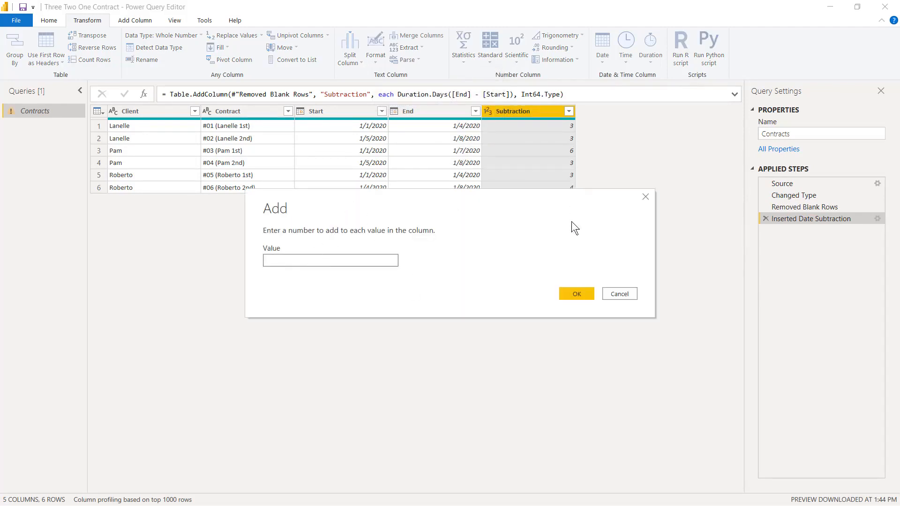
pyautogui.click(377, 260)
pyautogui.write('1')
pyautogui.click(587, 293)
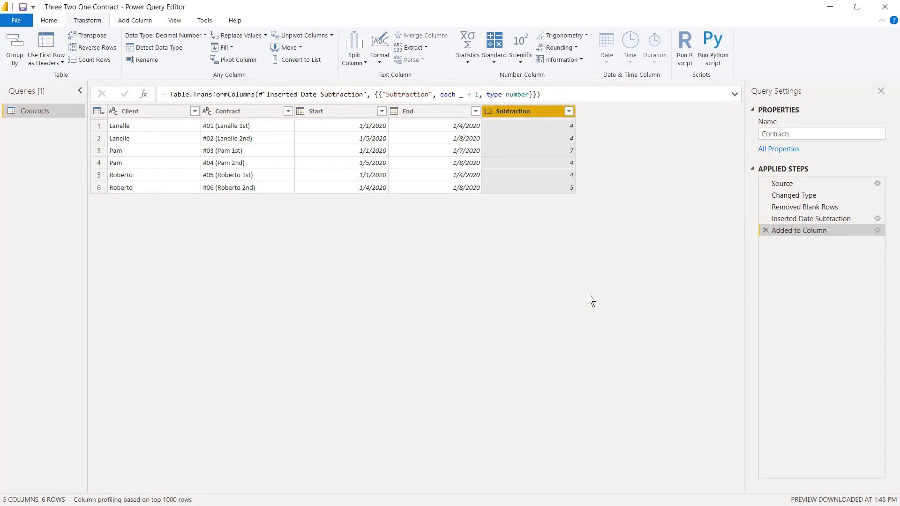
# - Rename the Subtraction column to DaysInContract
pyautogui.doubleClick(507, 111)
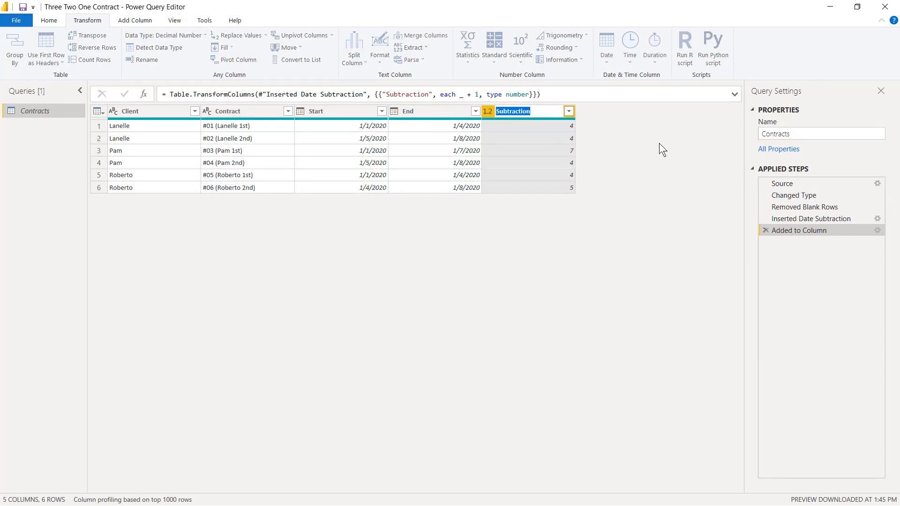
pyautogui.write('DaysInContract')
pyautogui.press('Return')
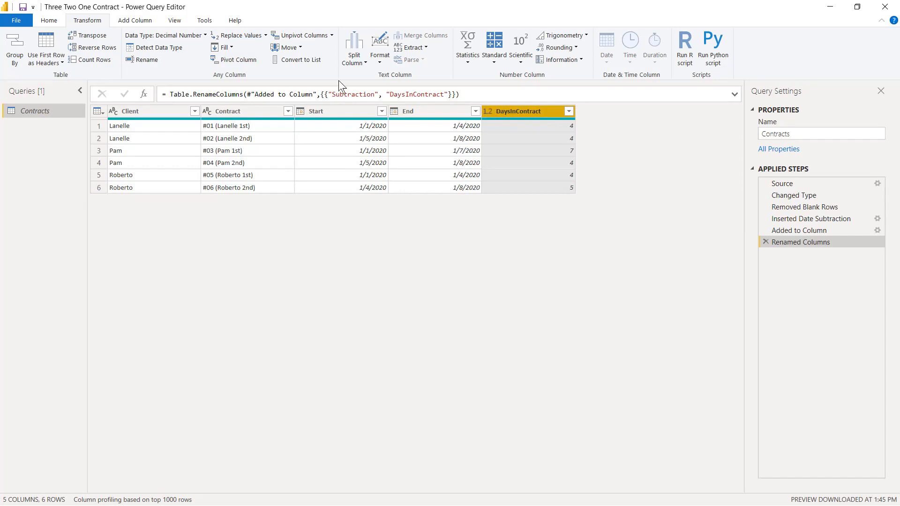
# - Start a custom column named DatesInContract, keeping the table's data rows uncovered by the dialog
pyautogui.click(121, 16)
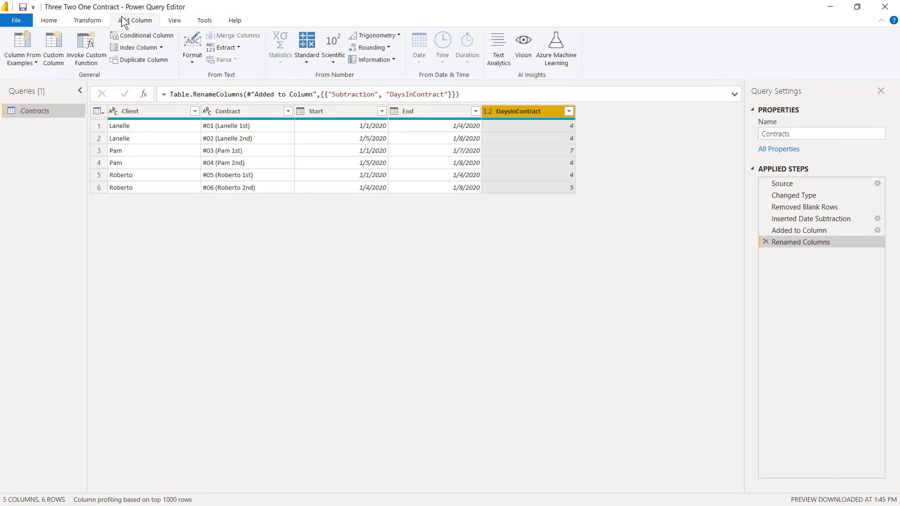
pyautogui.click(49, 47)
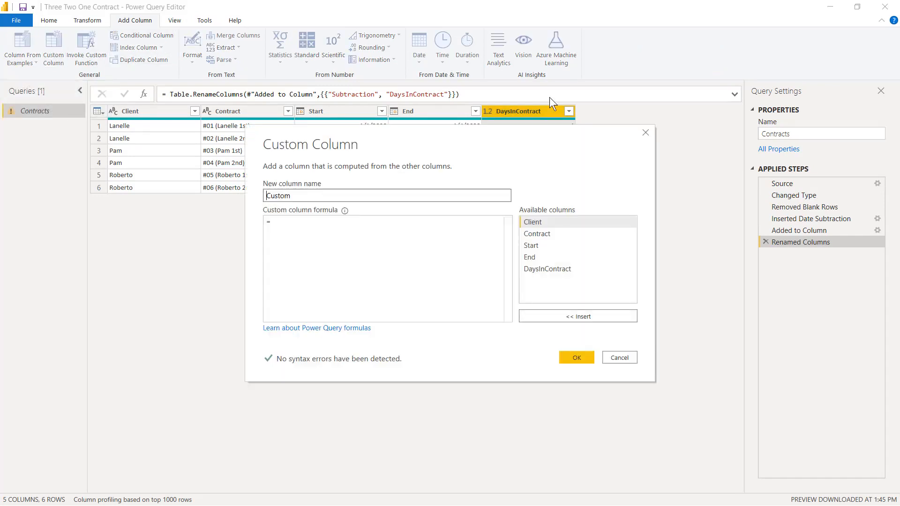
pyautogui.moveTo(526, 128); pyautogui.dragTo(483, 205)
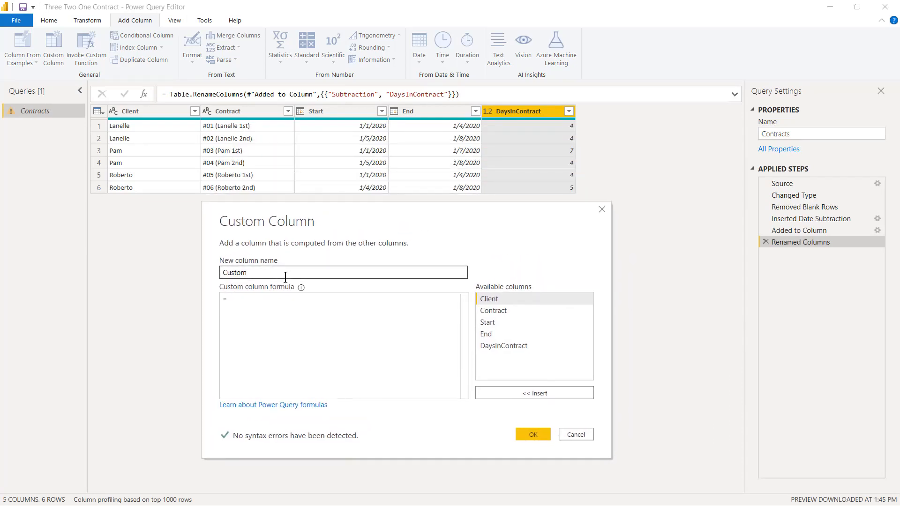
pyautogui.moveTo(283, 273); pyautogui.dragTo(197, 271)
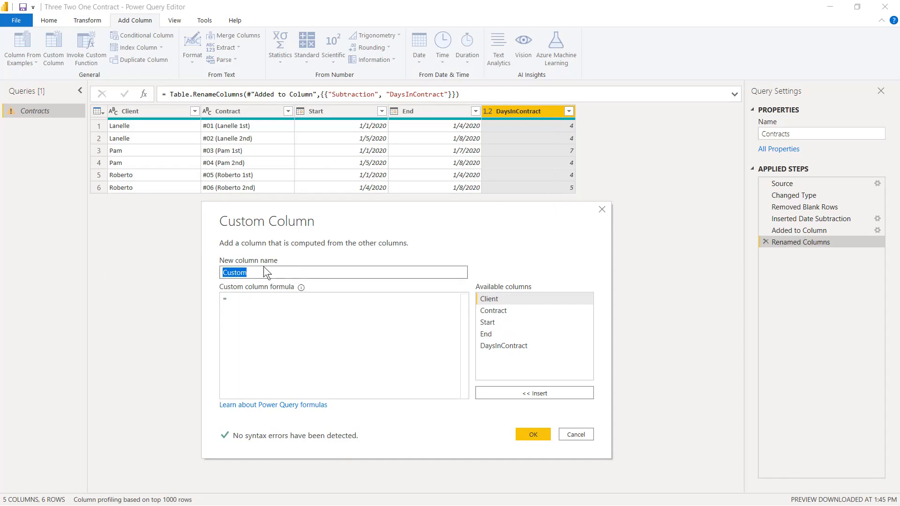
pyautogui.write('DatesInContract')
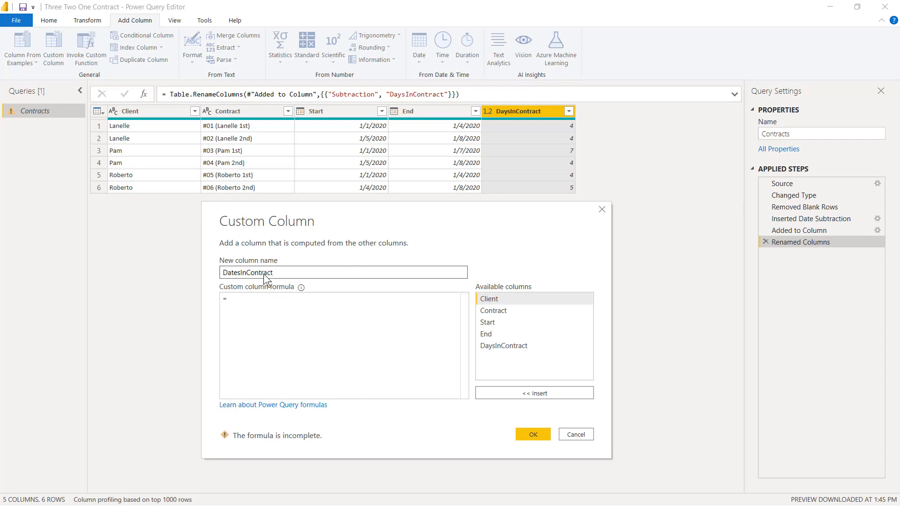
# - Begin the custom column formula with List.Dates, using [Start] as the start date and [DaysInContract] as the count
pyautogui.click(257, 306)
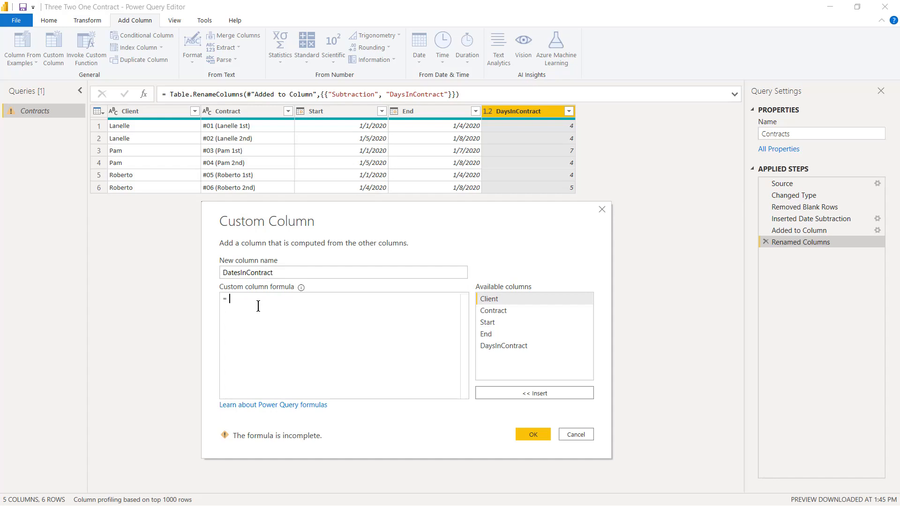
pyautogui.write('List.Dat')
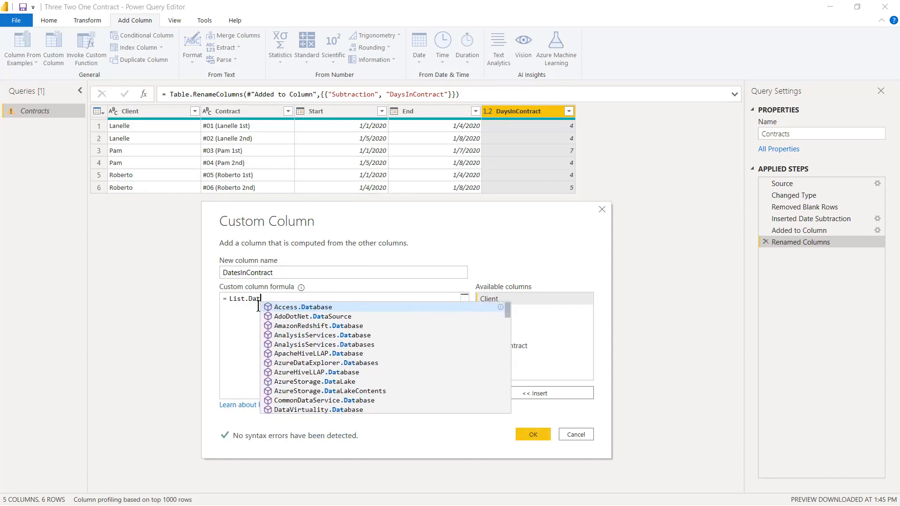
pyautogui.write('es(')
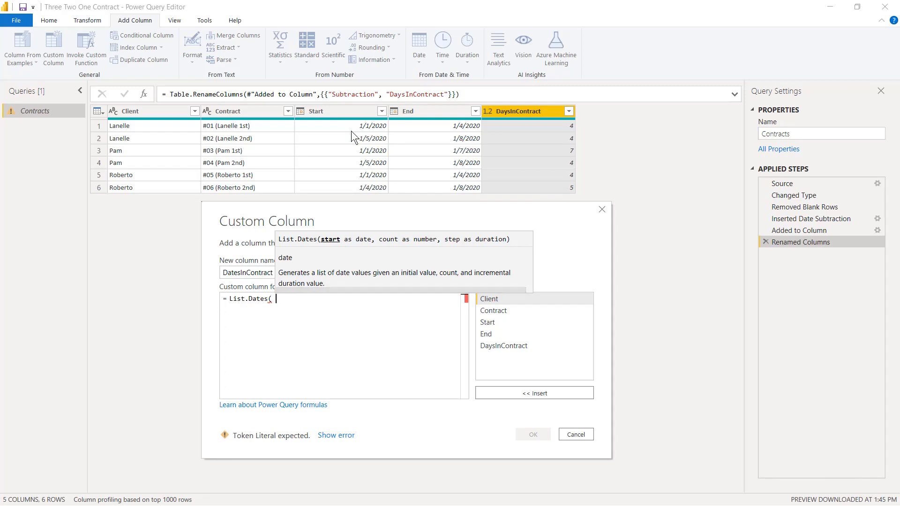
pyautogui.doubleClick(499, 323)
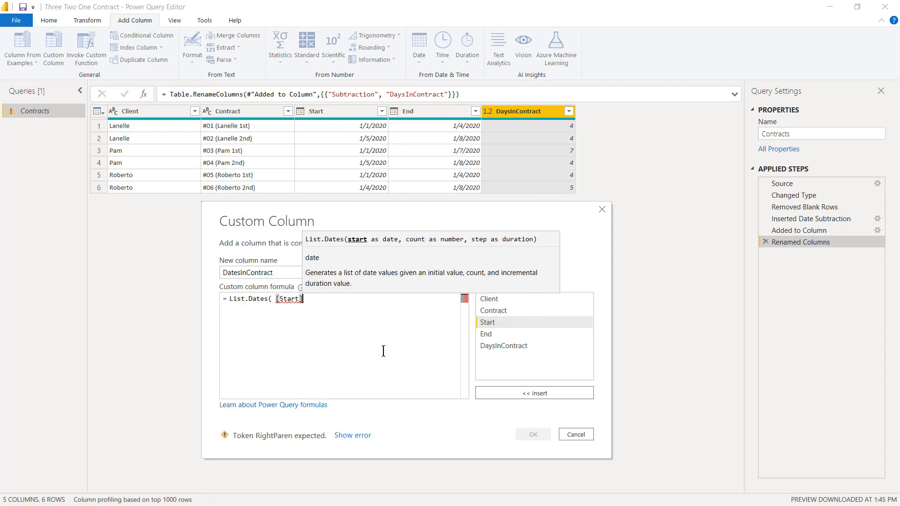
pyautogui.write(',')
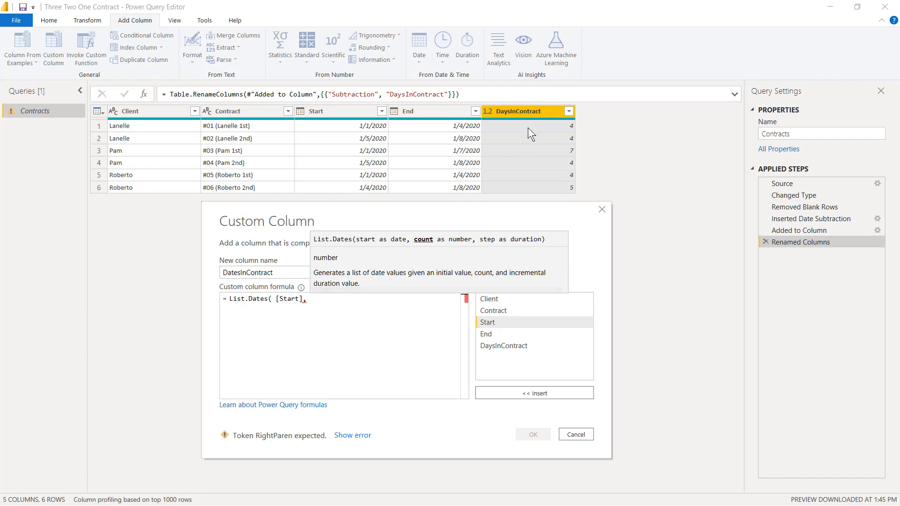
pyautogui.doubleClick(502, 347)
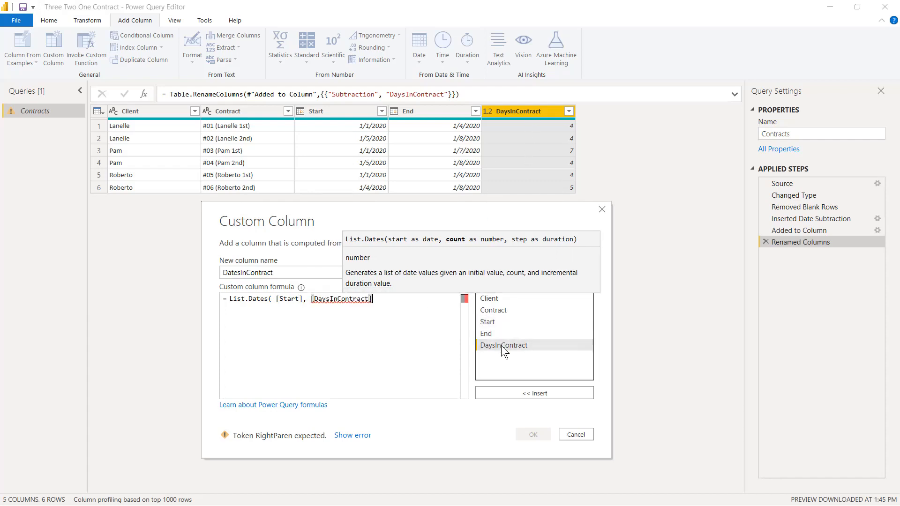
pyautogui.write(',')
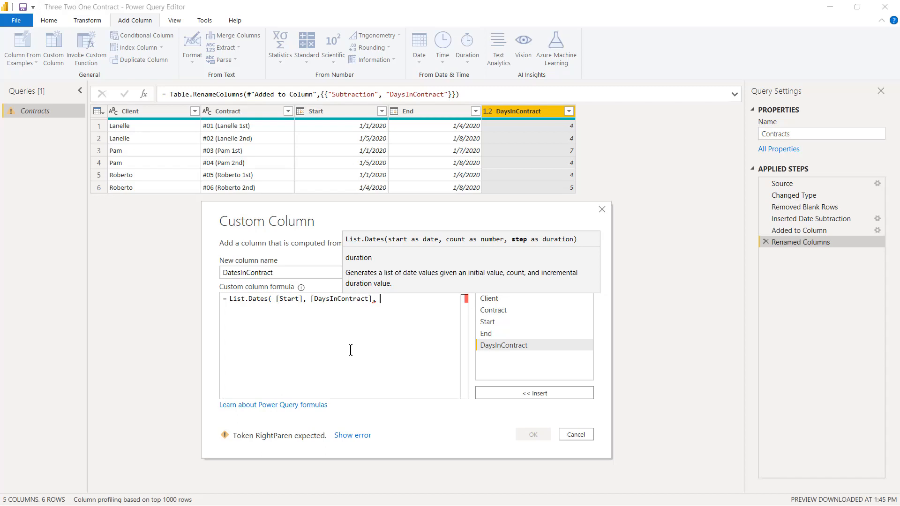
# - Complete the List.Dates formula with Duration.From(1) as the step and create the custom column
pyautogui.write('Du')
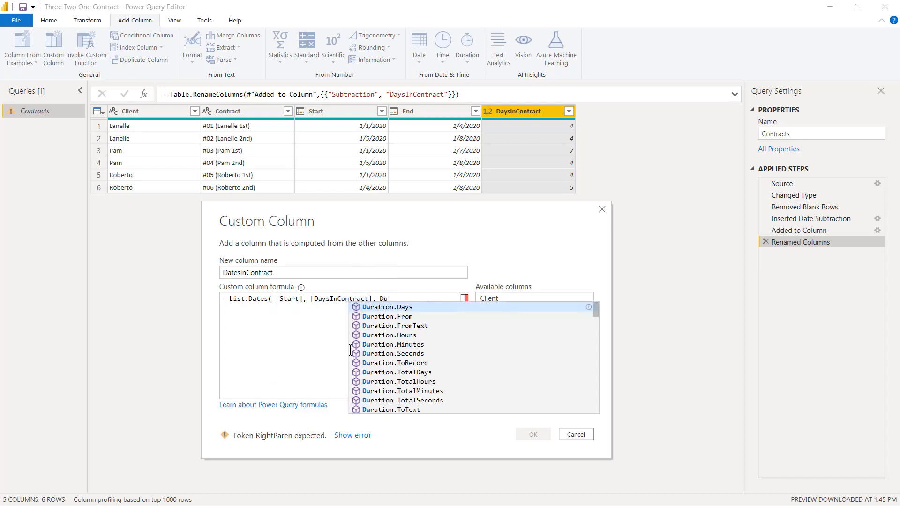
pyautogui.write('ration.Fro')
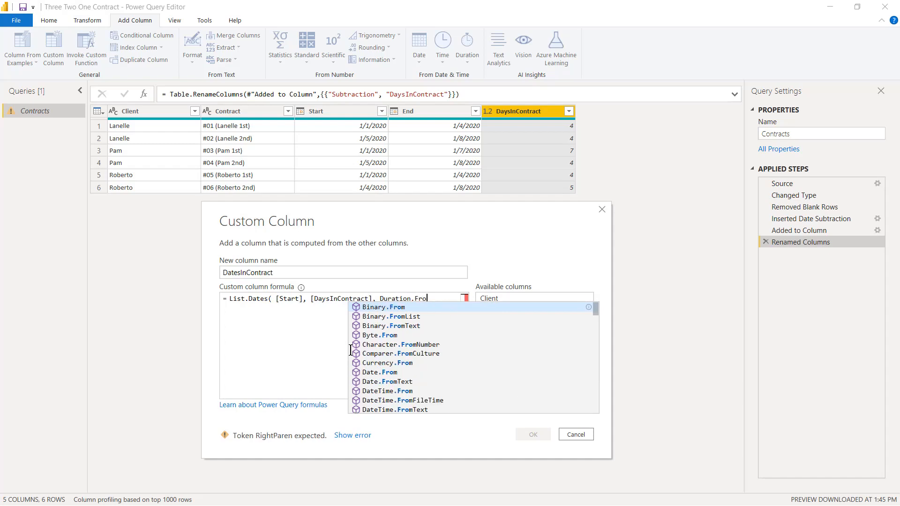
pyautogui.write('m(')
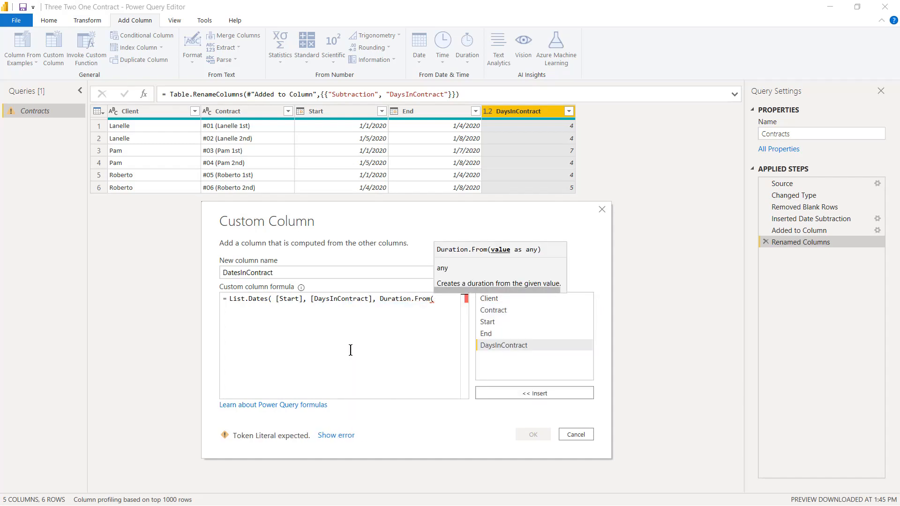
pyautogui.write('1')
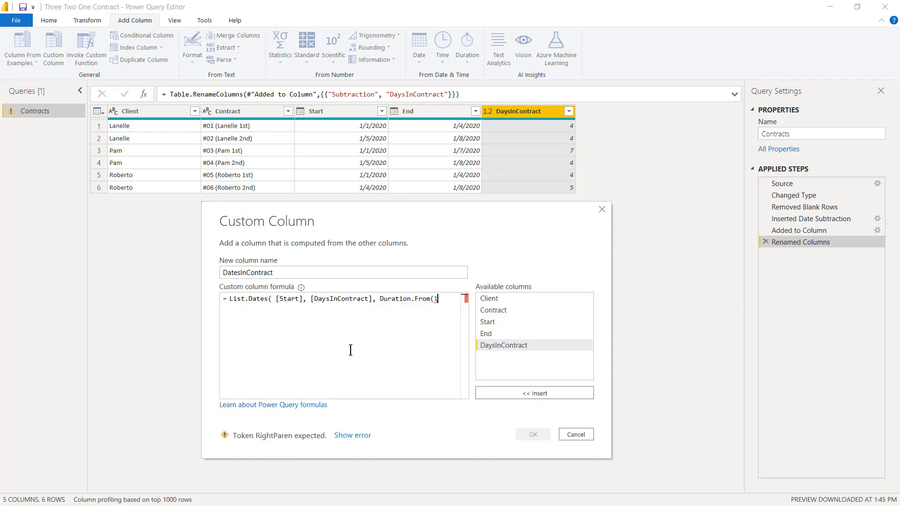
pyautogui.write(') )')
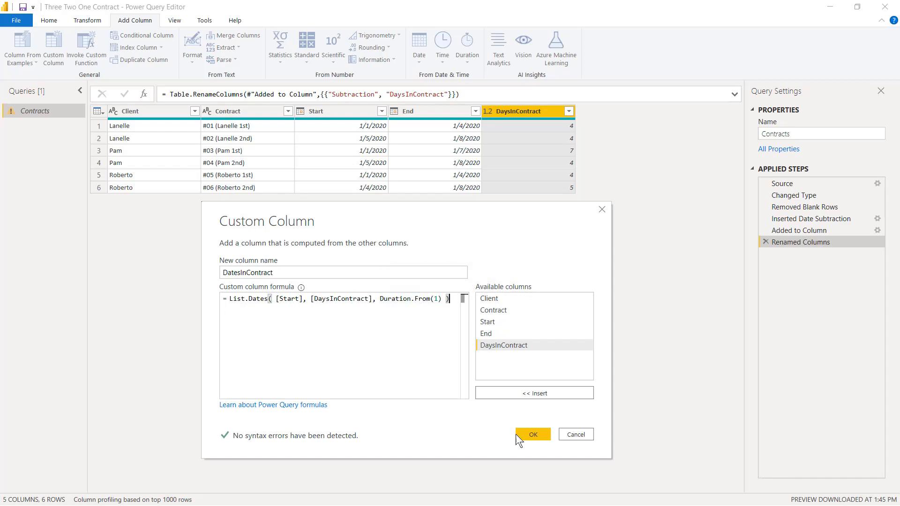
pyautogui.click(532, 435)
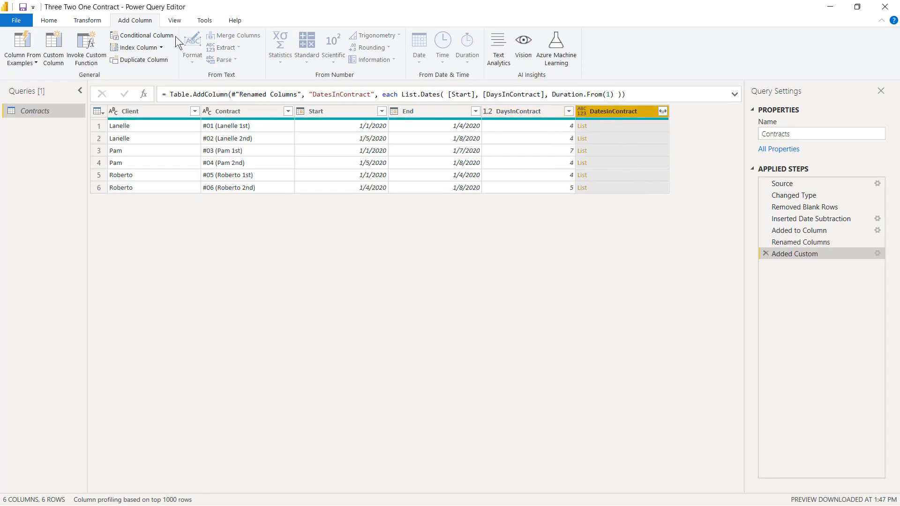
pyautogui.click(63, 19)
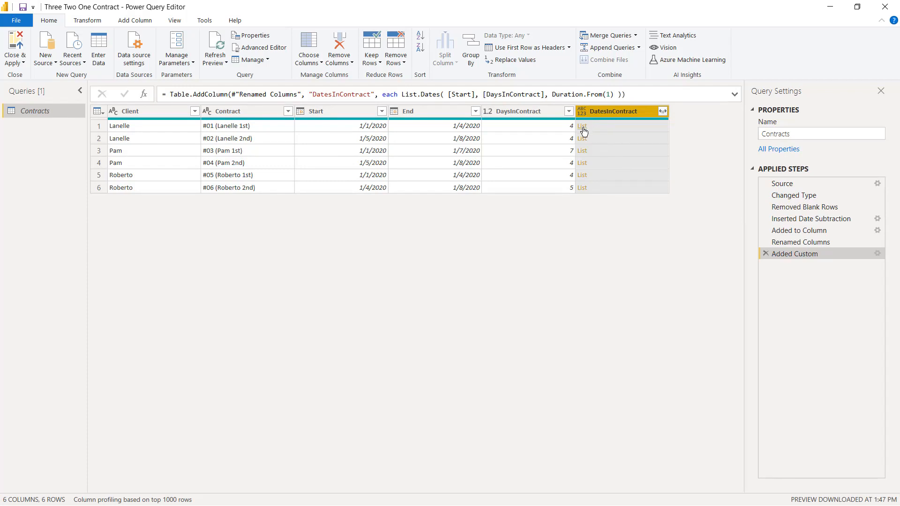
# - Examine the list of dates generated in DatesInContract for each of the six contracts, using an enlarged preview area
pyautogui.click(622, 126)
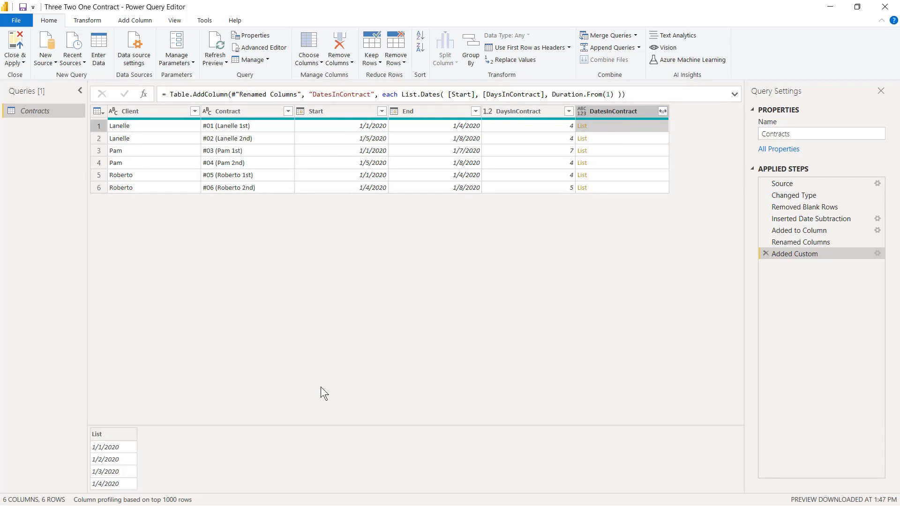
pyautogui.moveTo(410, 423); pyautogui.dragTo(423, 335)
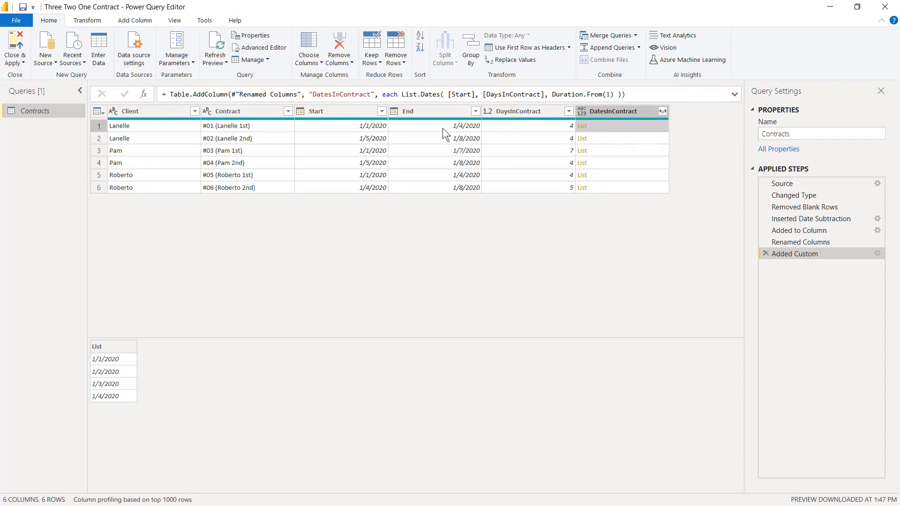
pyautogui.click(614, 138)
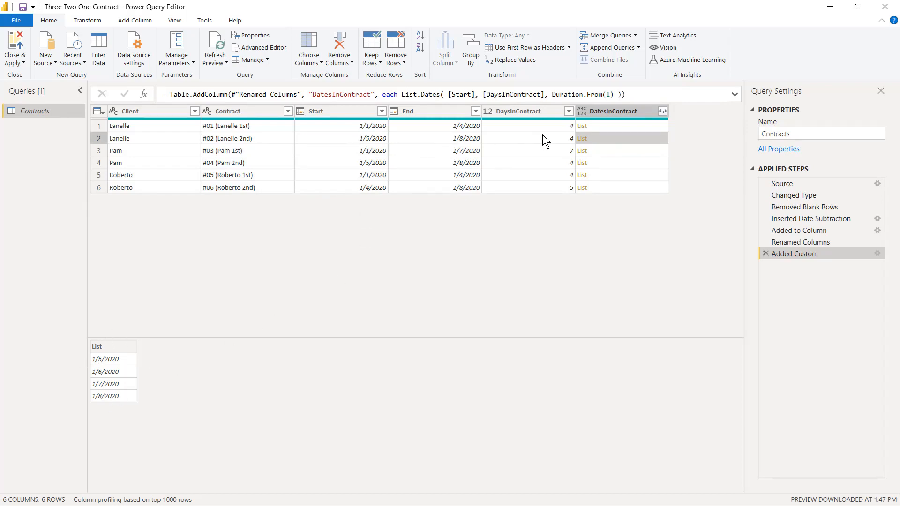
pyautogui.click(614, 154)
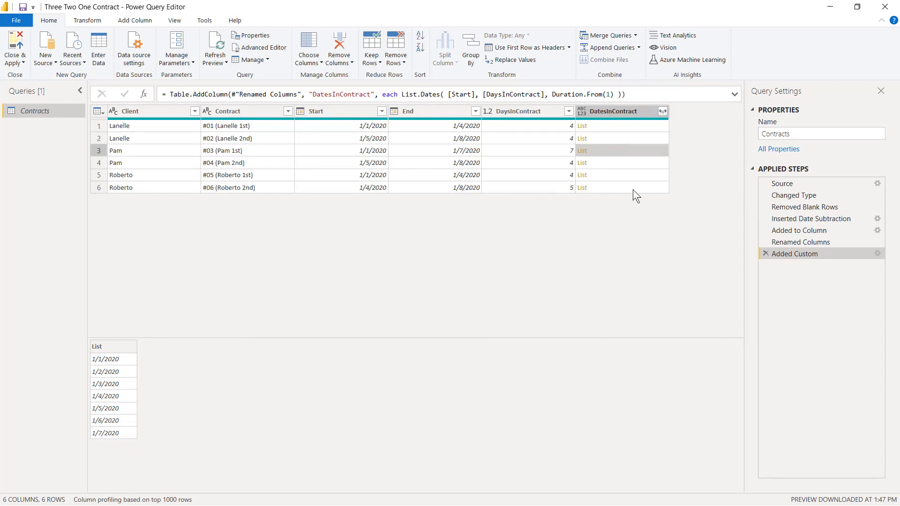
pyautogui.click(618, 161)
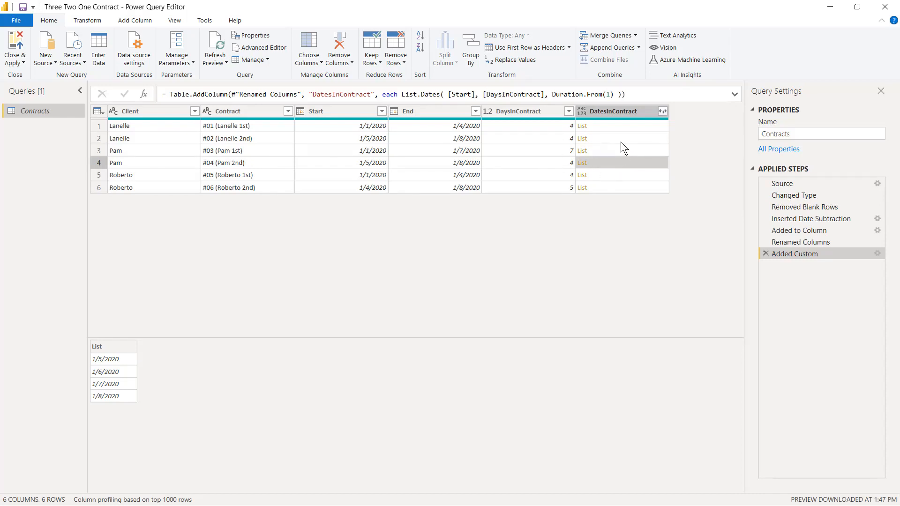
pyautogui.click(621, 177)
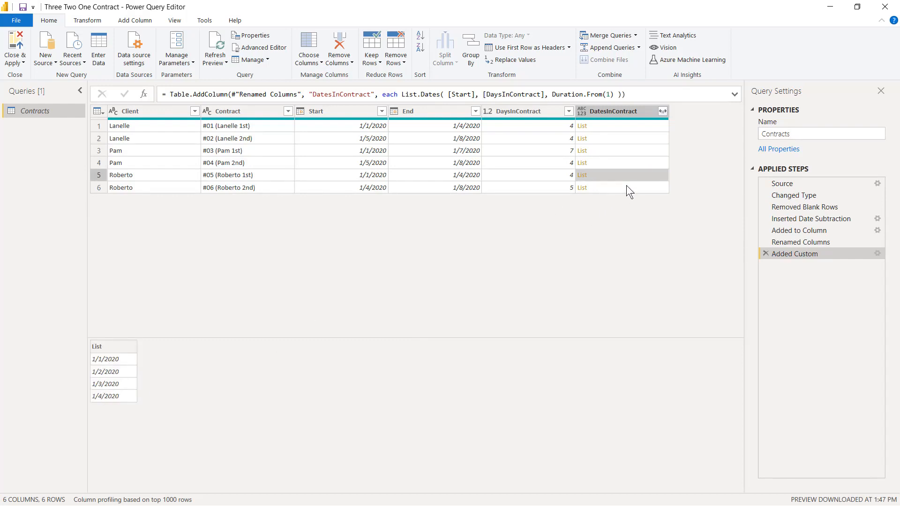
pyautogui.click(603, 188)
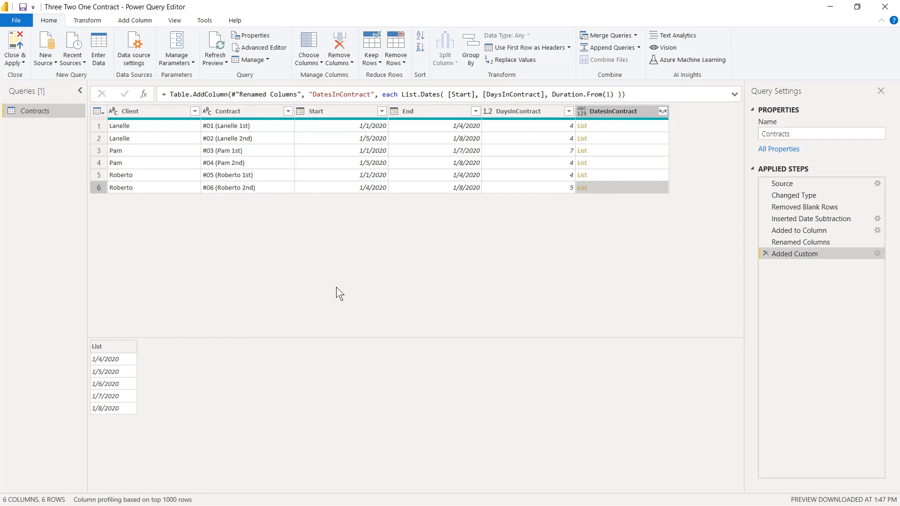
pyautogui.click(614, 178)
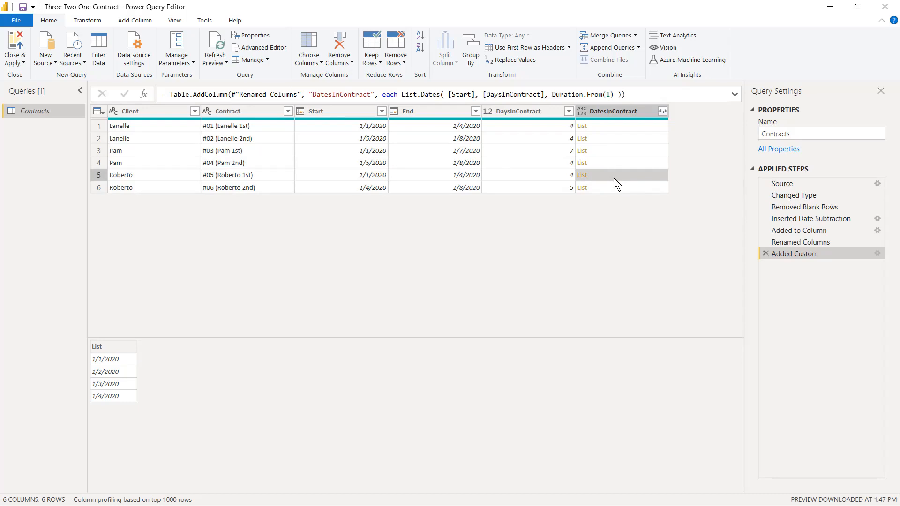
# - Remove the Start, End and DaysInContract columns from the Contracts query
pyautogui.click(330, 109)
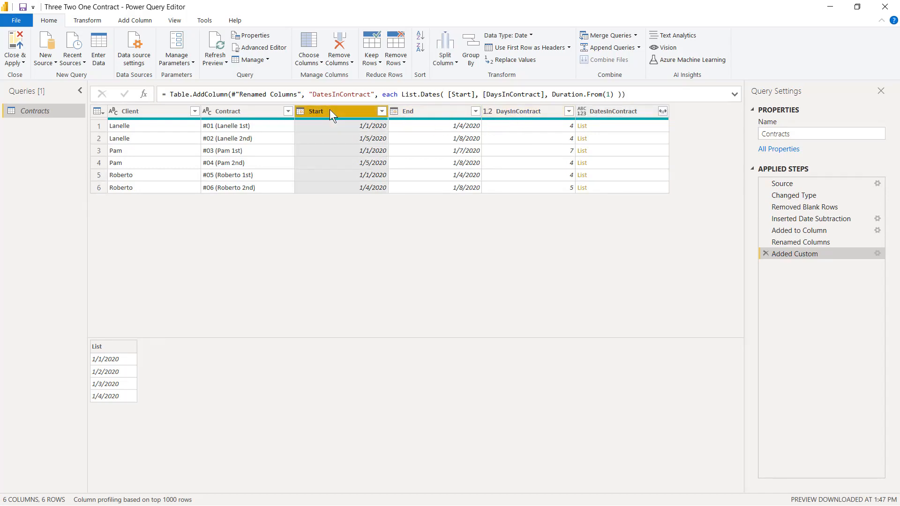
pyautogui.keyDown('shift'); pyautogui.click(508, 112); pyautogui.keyUp('shift')
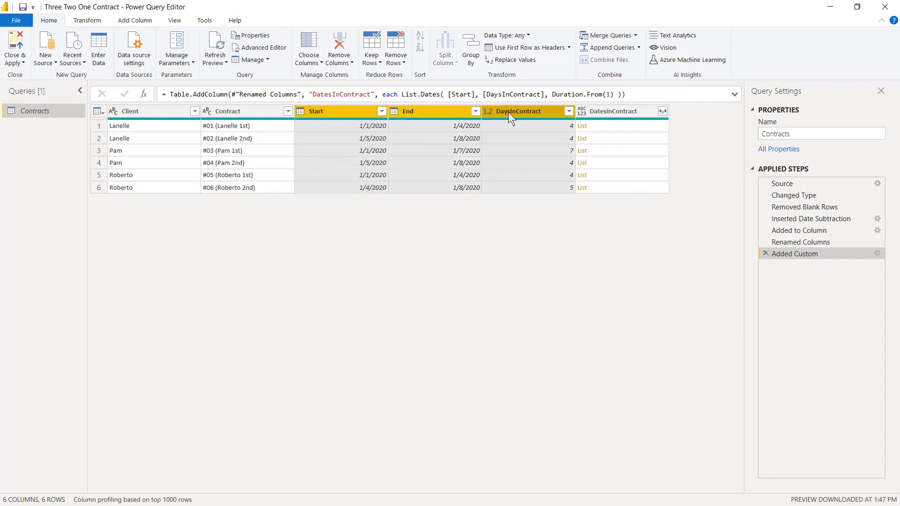
pyautogui.rightClick(508, 111)
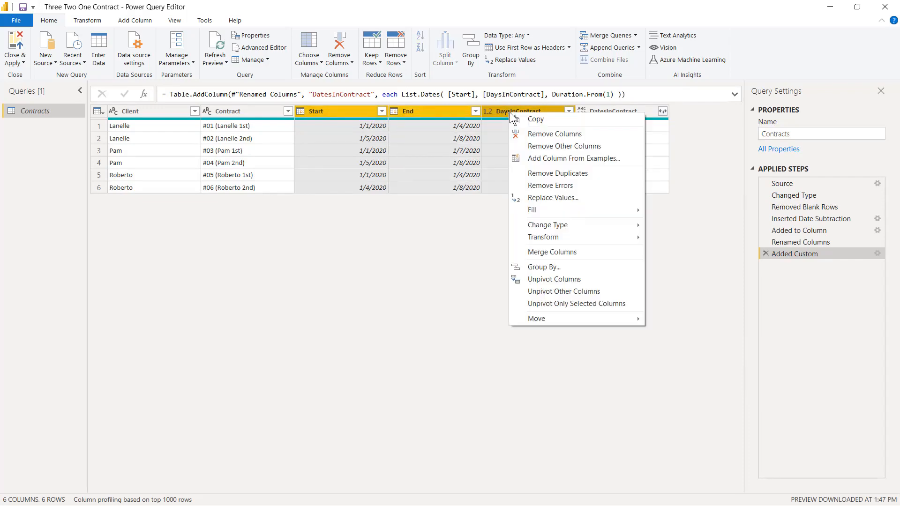
pyautogui.click(556, 135)
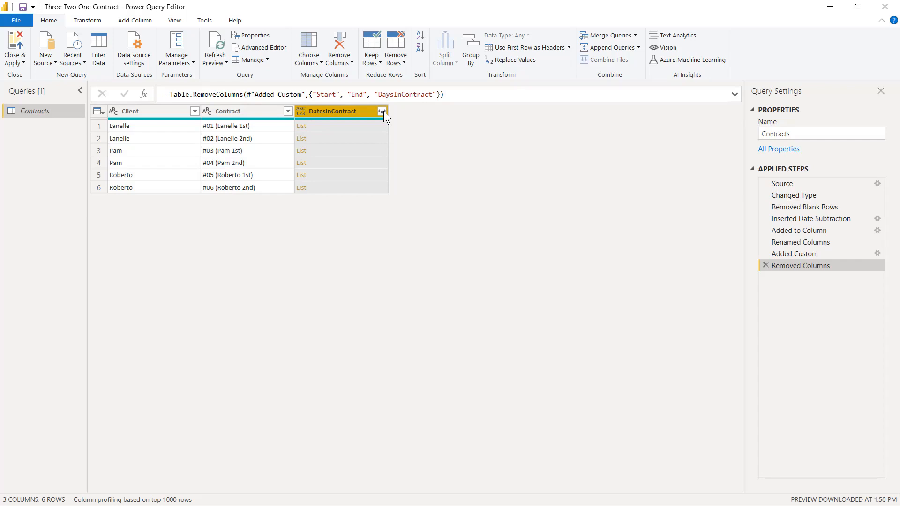
# - Expand the DatesInContract lists to new rows and move that column between Client and Contract
pyautogui.click(361, 126)
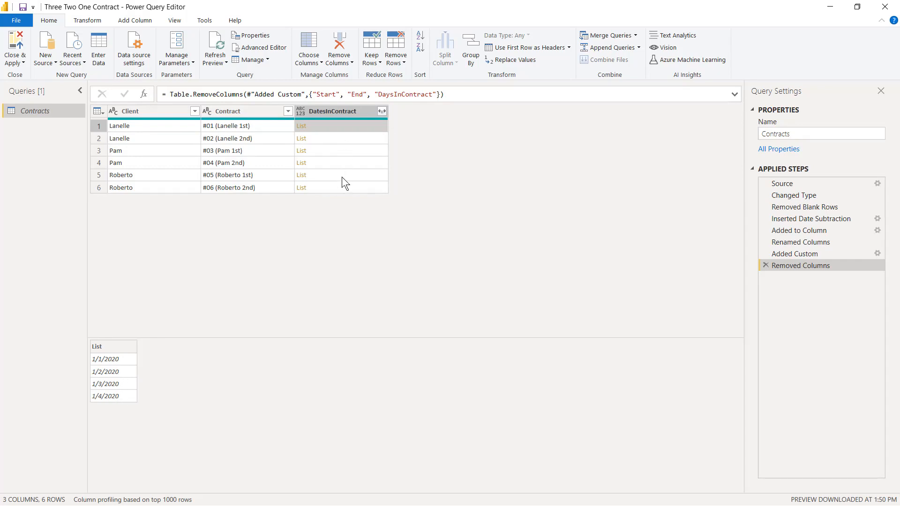
pyautogui.click(381, 112)
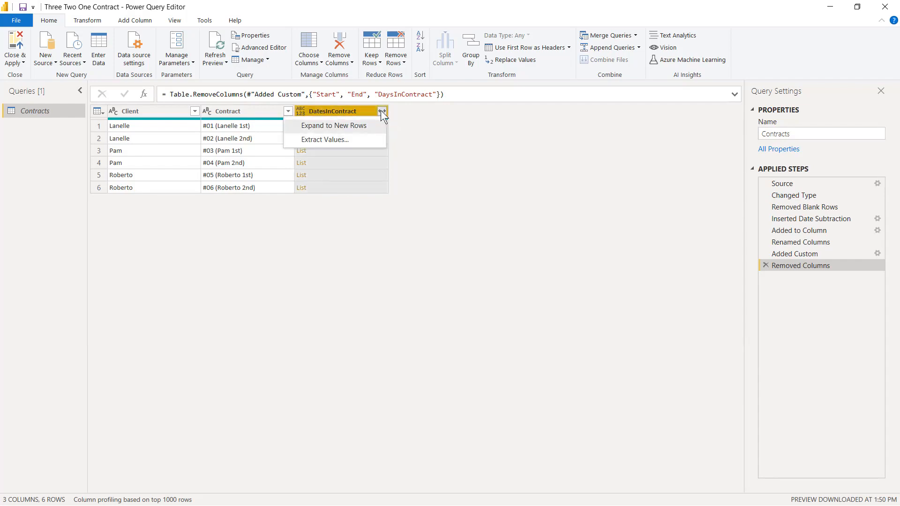
pyautogui.click(335, 123)
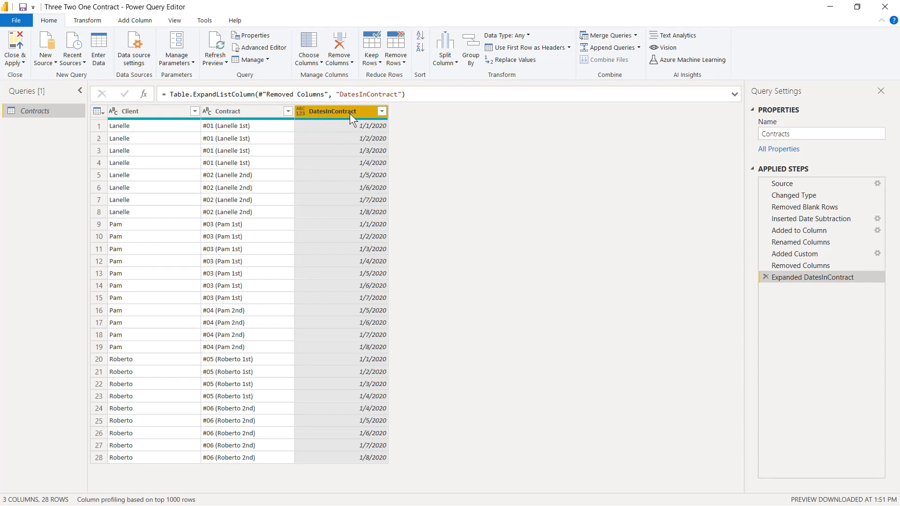
pyautogui.moveTo(349, 113); pyautogui.dragTo(276, 112)
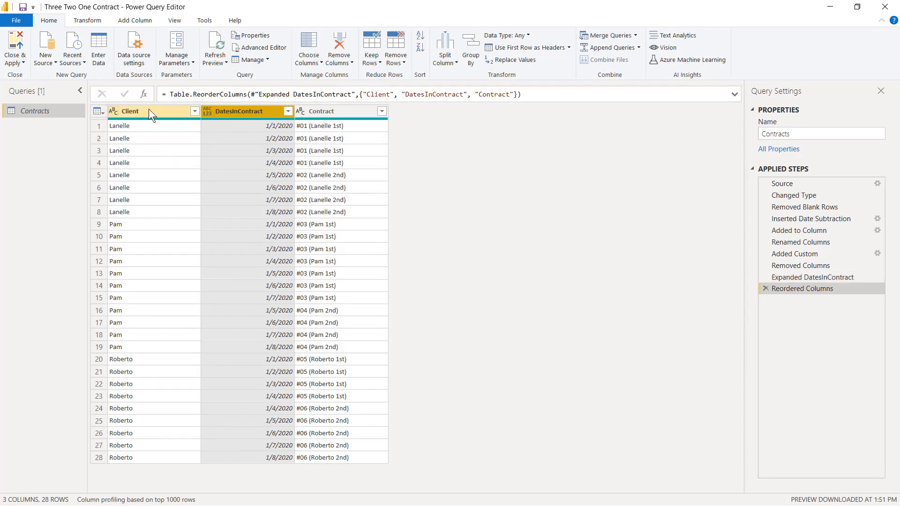
# - Sort the rows ascending by Client, DatesInContract and Contract, in that order
pyautogui.click(195, 111)
pyautogui.click(172, 124)
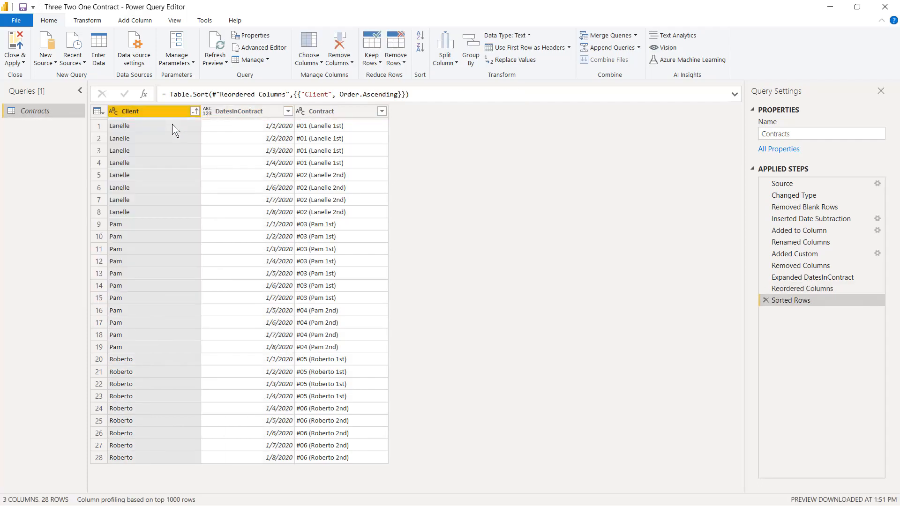
pyautogui.click(291, 111)
pyautogui.click(268, 125)
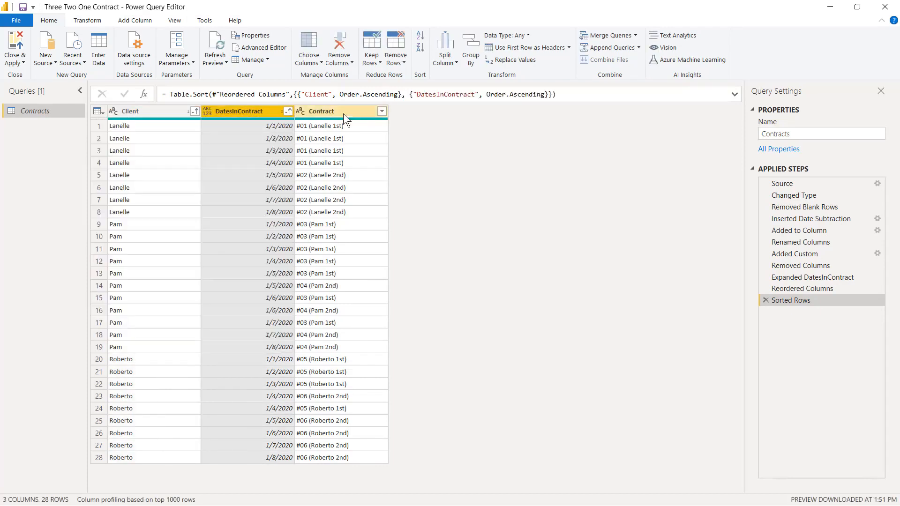
pyautogui.click(379, 112)
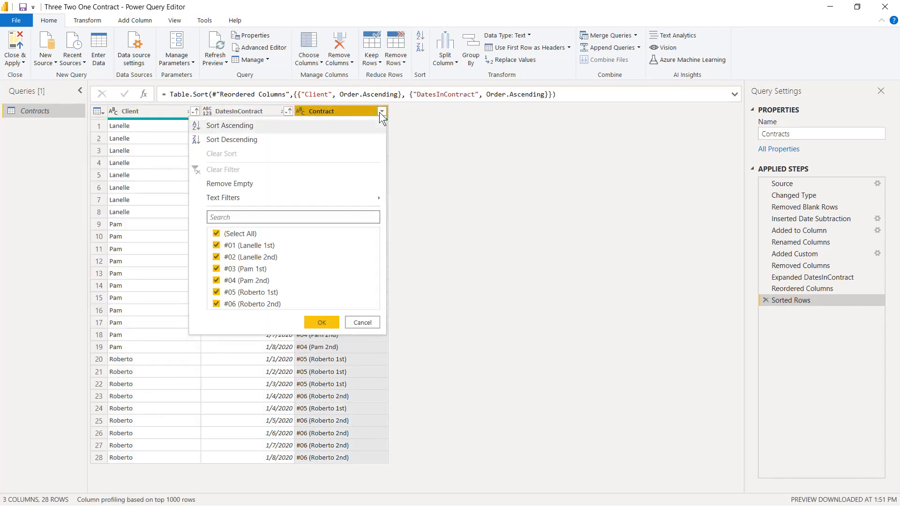
pyautogui.click(364, 130)
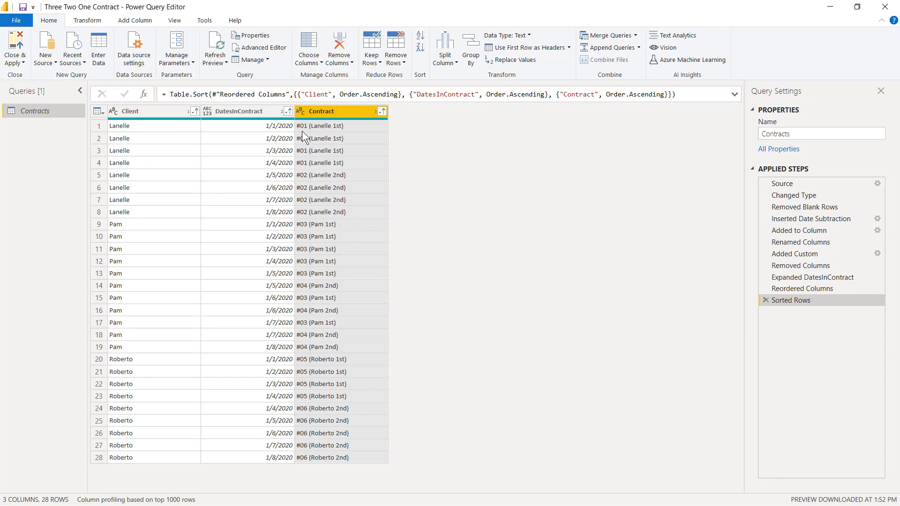
# - Start a Group By on the Client and DatesInContract columns, keeping the table's data rows uncovered by the dialog
pyautogui.click(144, 111)
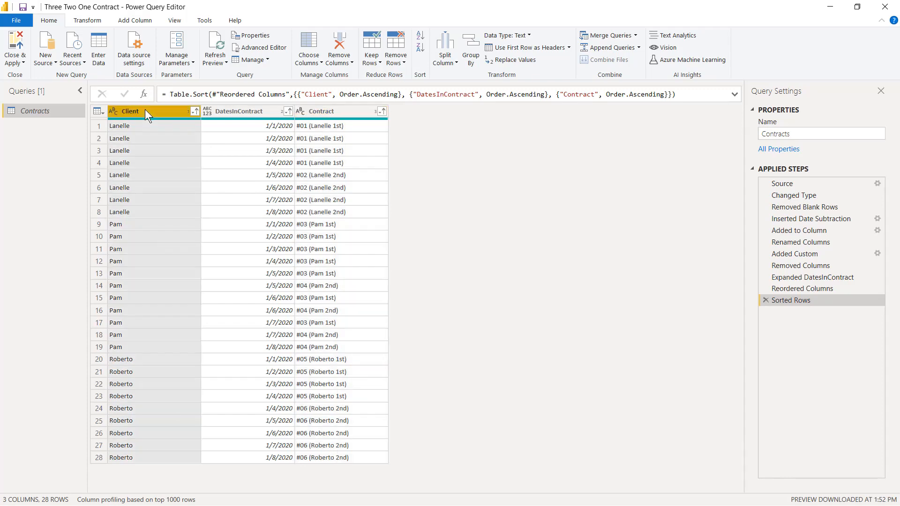
pyautogui.keyDown('ctrl'); pyautogui.click(250, 114); pyautogui.keyUp('ctrl')
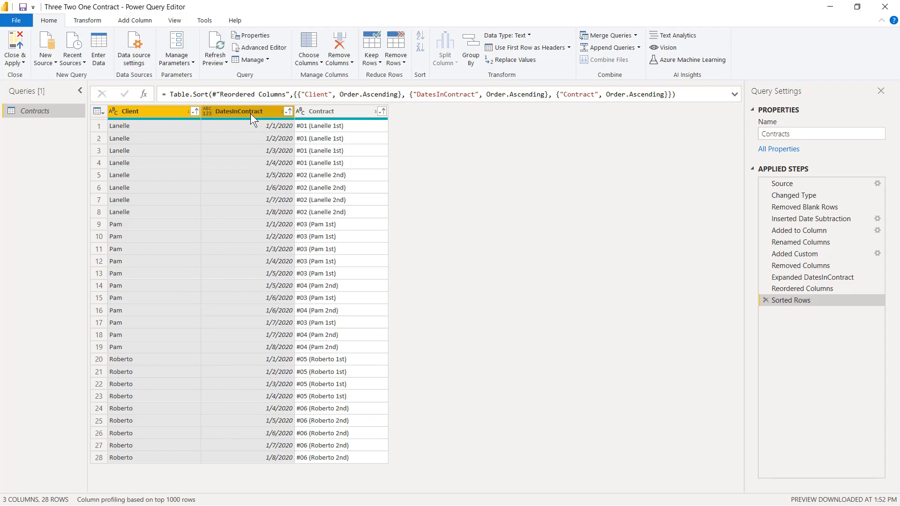
pyautogui.rightClick(250, 113)
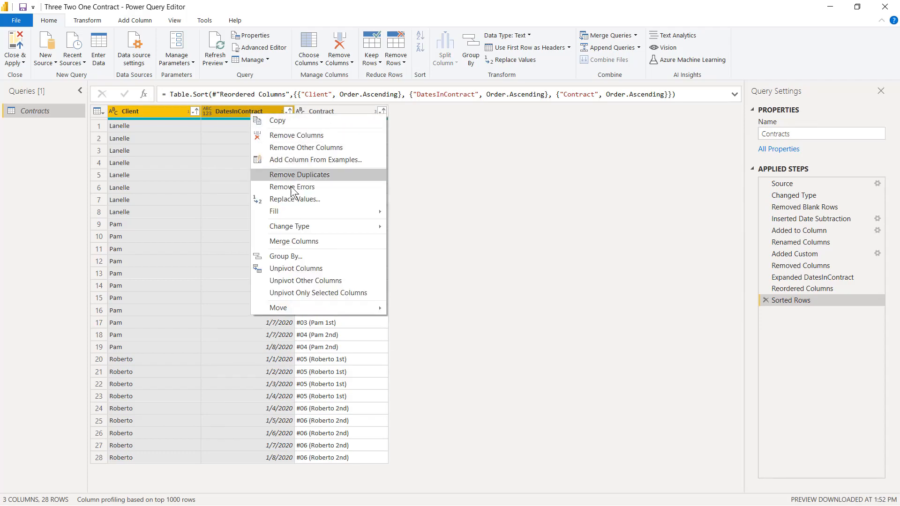
pyautogui.click(299, 255)
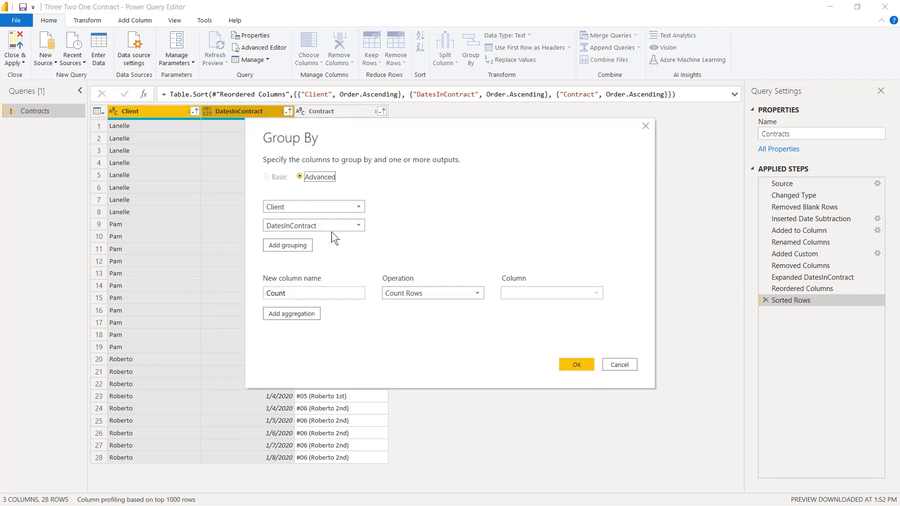
pyautogui.moveTo(373, 134); pyautogui.dragTo(531, 170)
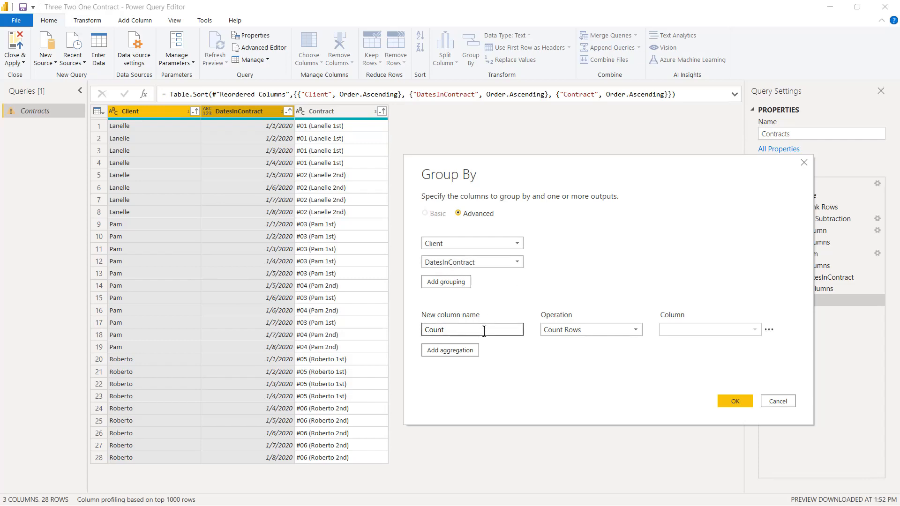
# - Name the Count Rows output column ActiveContracts and apply the grouping
pyautogui.moveTo(484, 330); pyautogui.dragTo(296, 328)
pyautogui.write('ActiveCOnt')
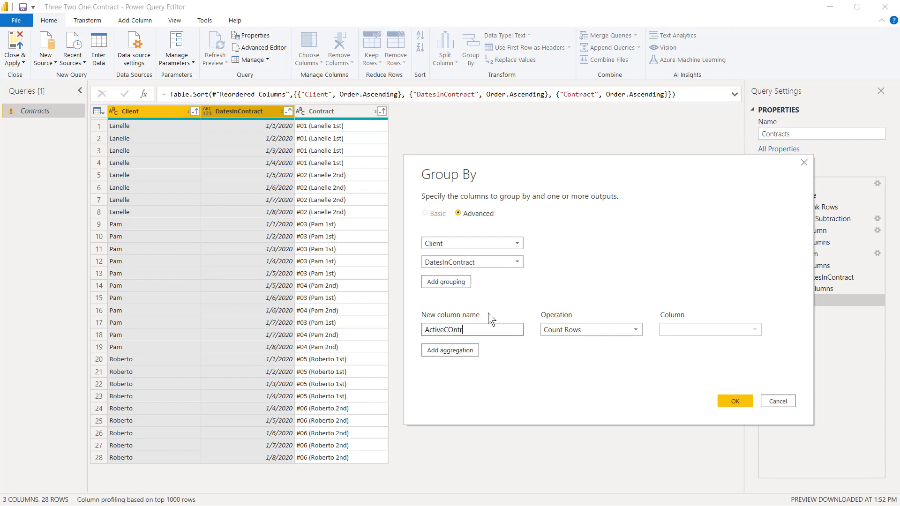
pyautogui.write('r')
pyautogui.press('BackSpace')
pyautogui.press('BackSpace')
pyautogui.press('BackSpace')
pyautogui.press('BackSpace')
pyautogui.write('ontra')
pyautogui.click(734, 402)
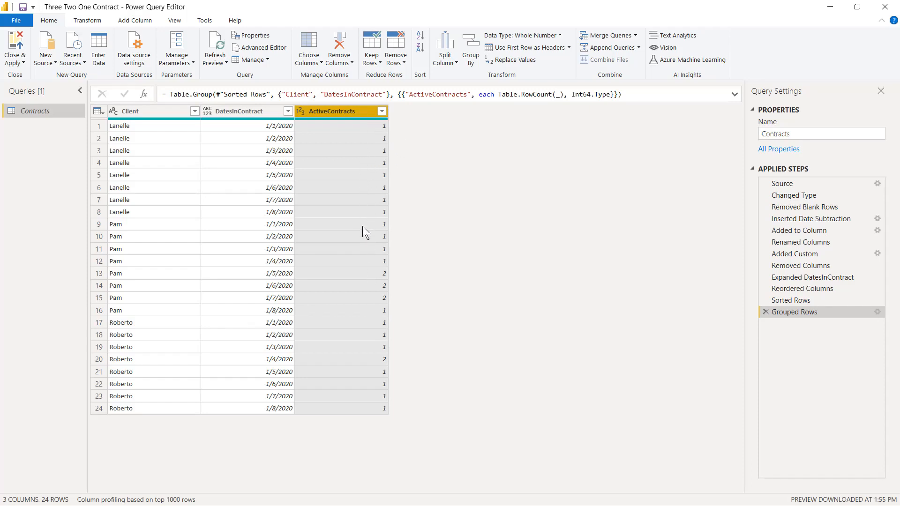
# - Try filtering the grouped rows to ActiveContracts greater than 1, and delete that Filtered Rows step
pyautogui.click(381, 112)
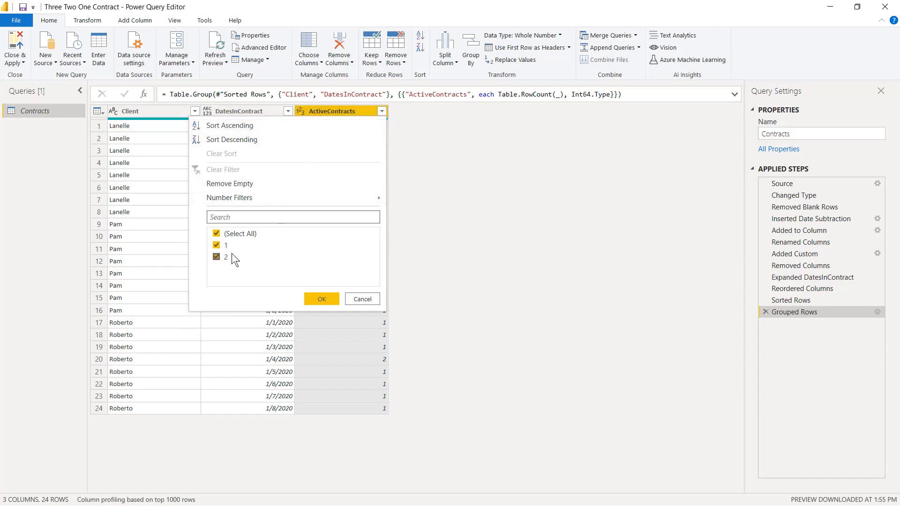
pyautogui.moveTo(272, 198)
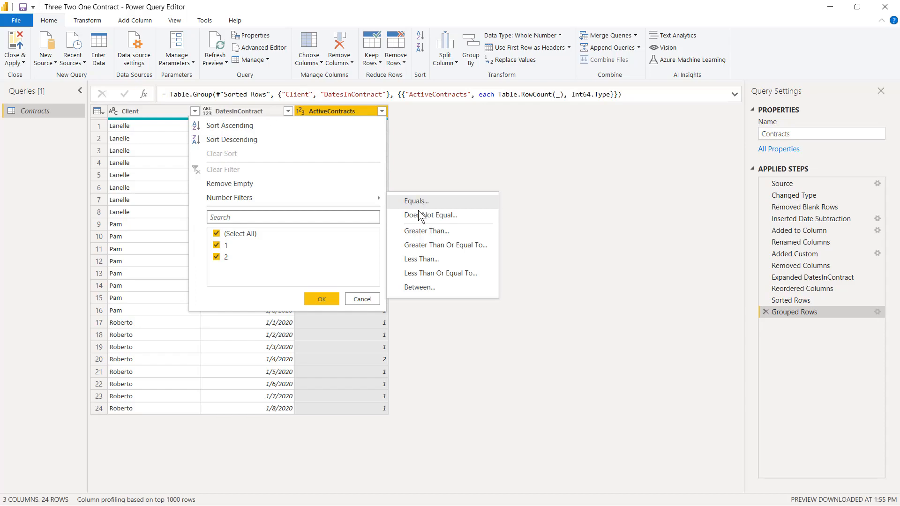
pyautogui.click(418, 231)
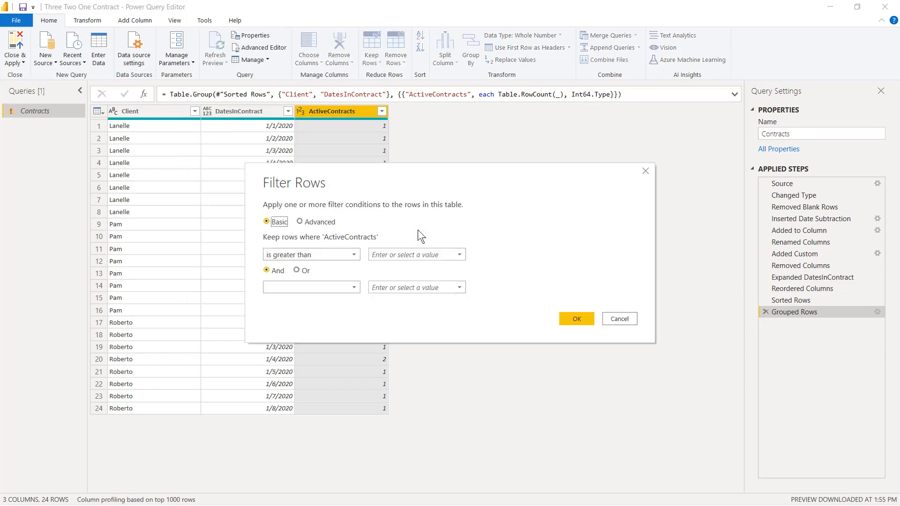
pyautogui.click(408, 253)
pyautogui.write('1')
pyautogui.click(571, 315)
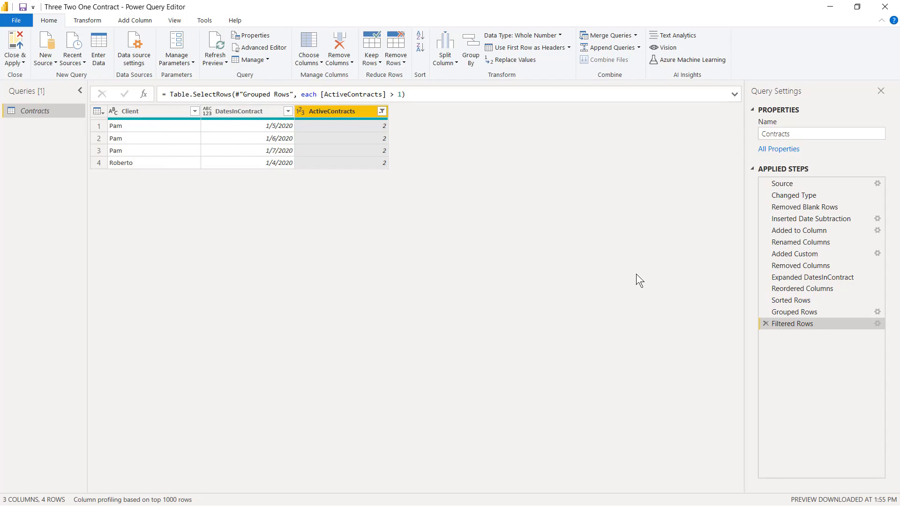
pyautogui.click(765, 323)
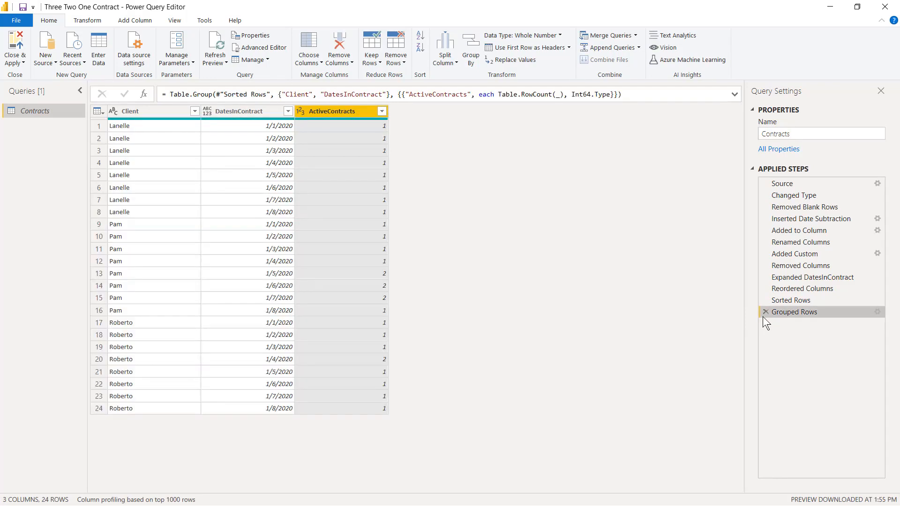
# - Edit the Grouped Rows step to add a second output column named FilteredRecords using the All Rows operation, and apply it
pyautogui.click(793, 300)
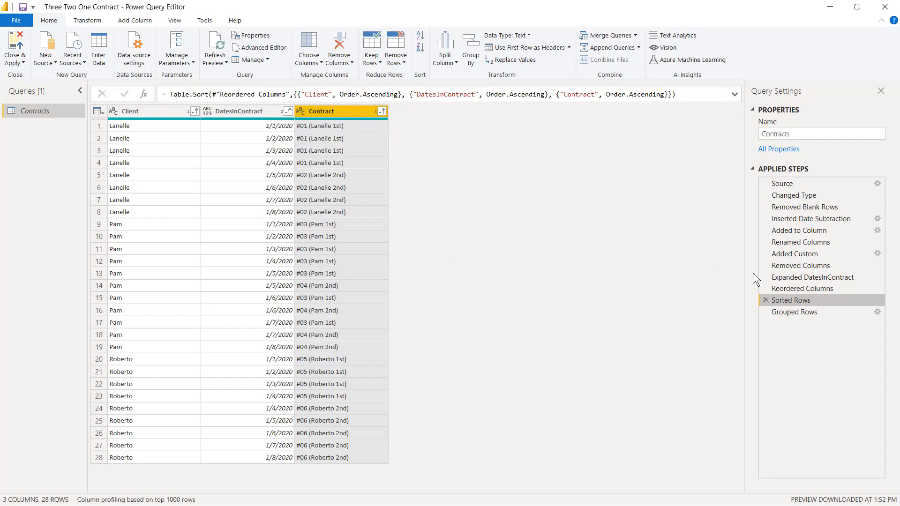
pyautogui.click(793, 312)
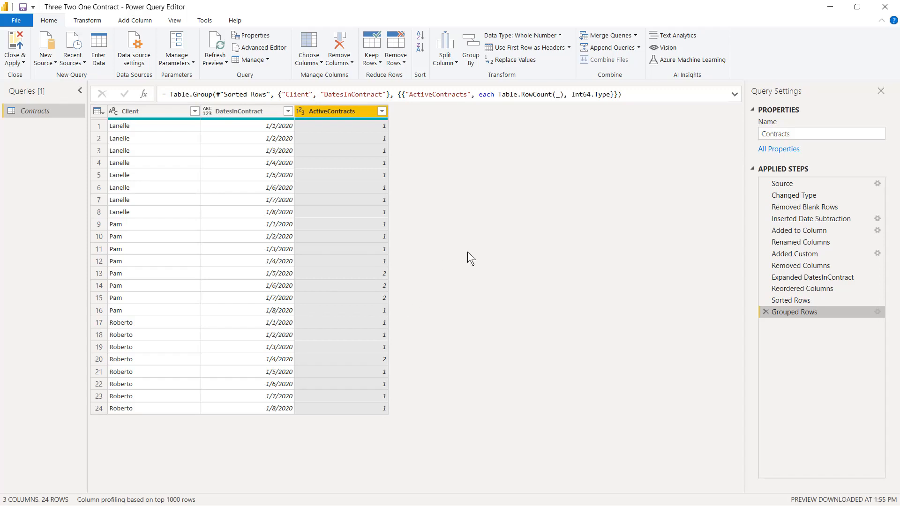
pyautogui.click(877, 312)
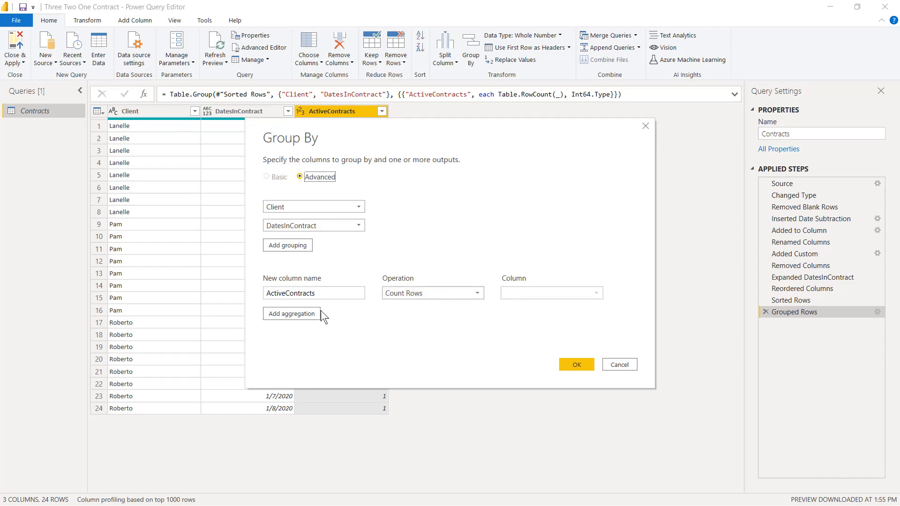
pyautogui.click(292, 314)
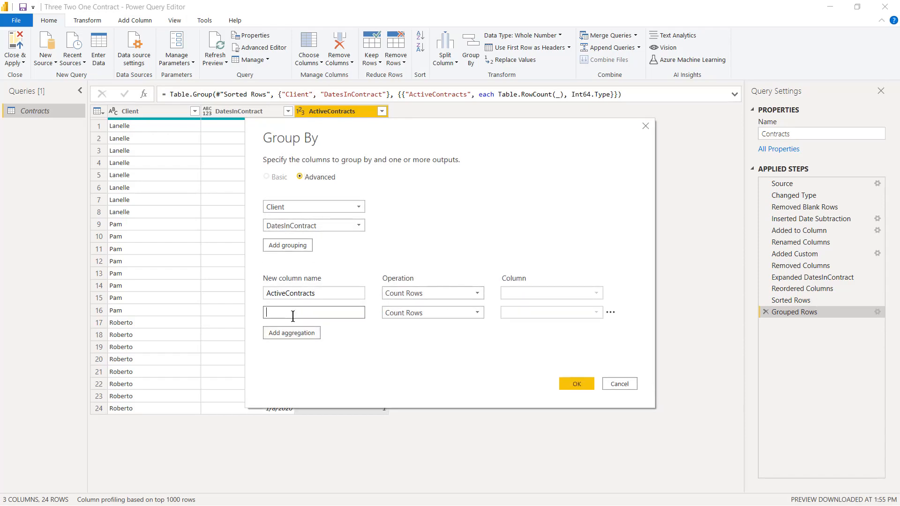
pyautogui.write('FilteredRecords')
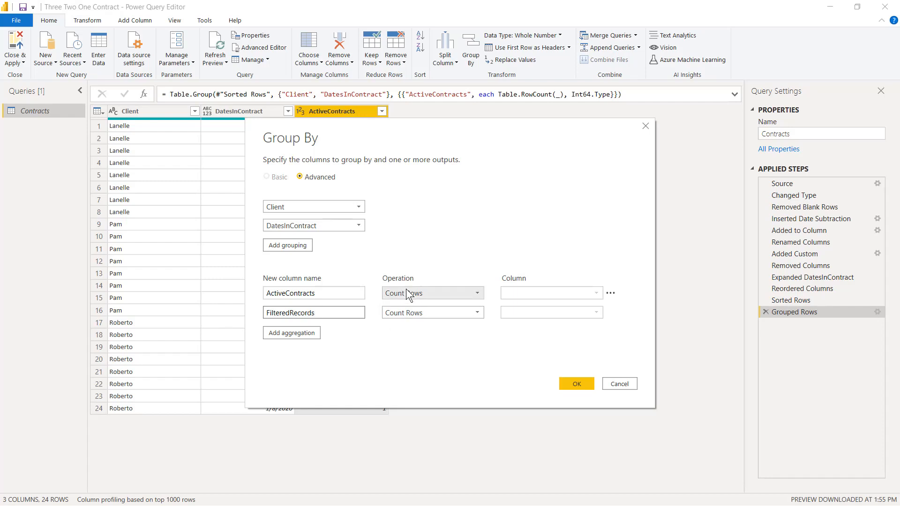
pyautogui.click(404, 313)
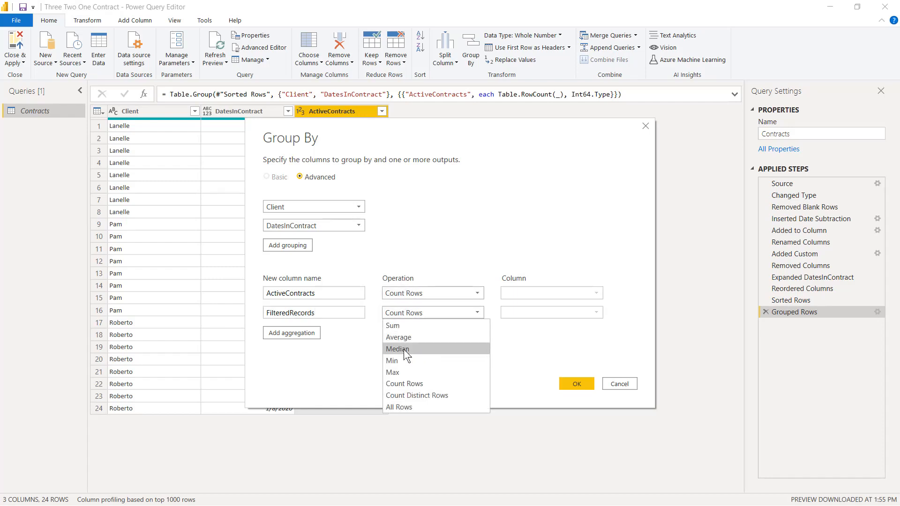
pyautogui.click(404, 408)
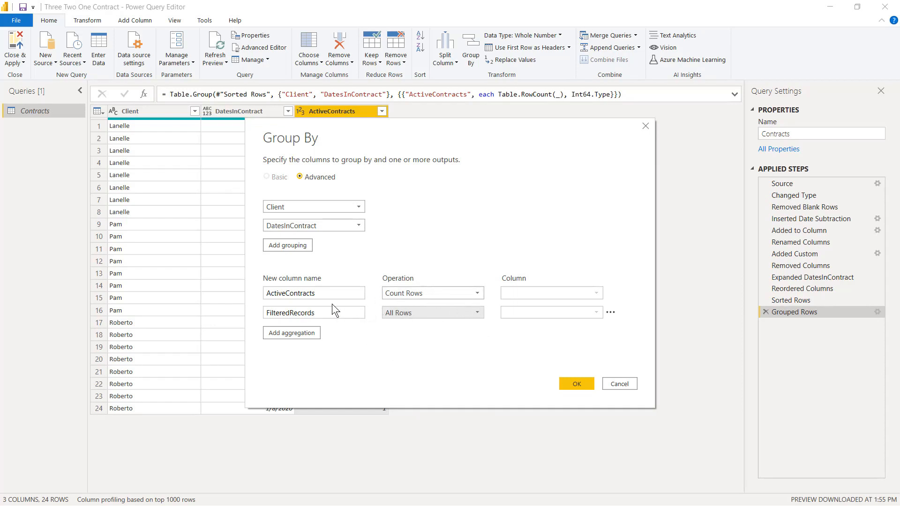
pyautogui.click(427, 313)
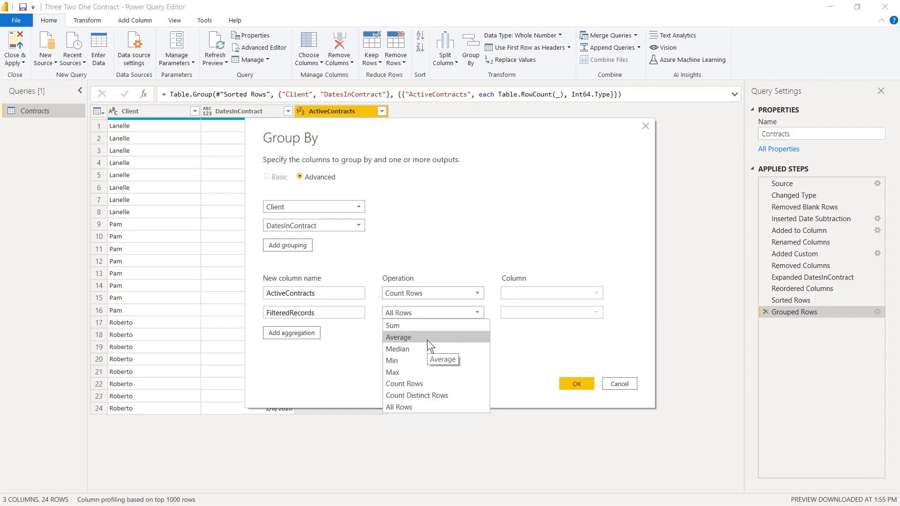
pyautogui.click(426, 313)
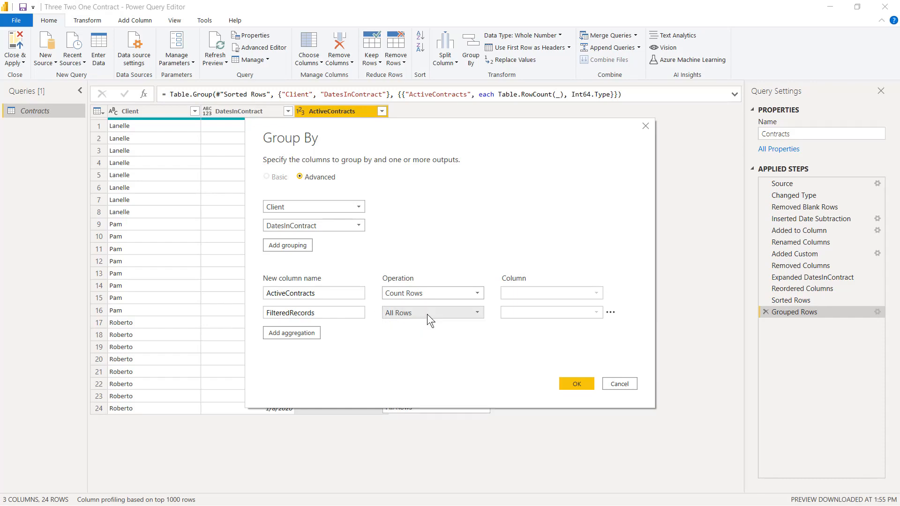
pyautogui.click(565, 379)
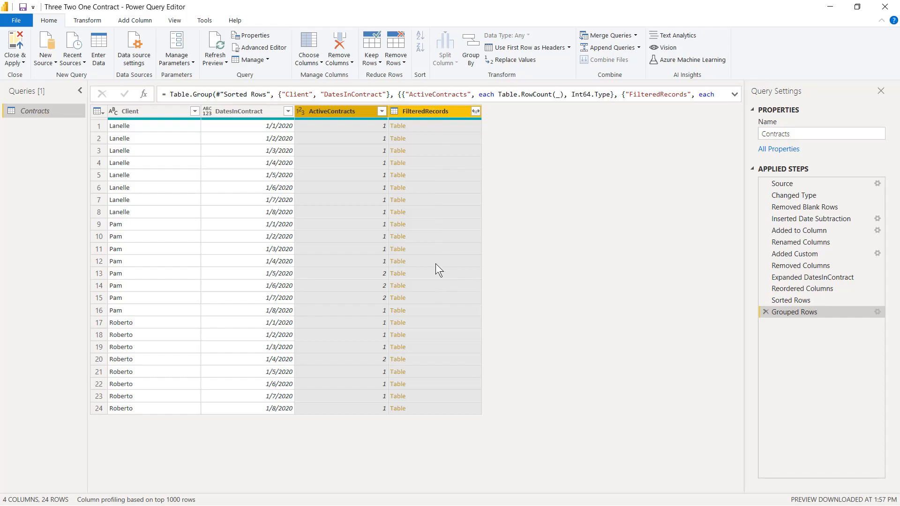
# - Compare the Sorted Rows step with Grouped Rows, and preview the nested FilteredRecords tables in rows 1, 2, 13 and 14
pyautogui.click(801, 305)
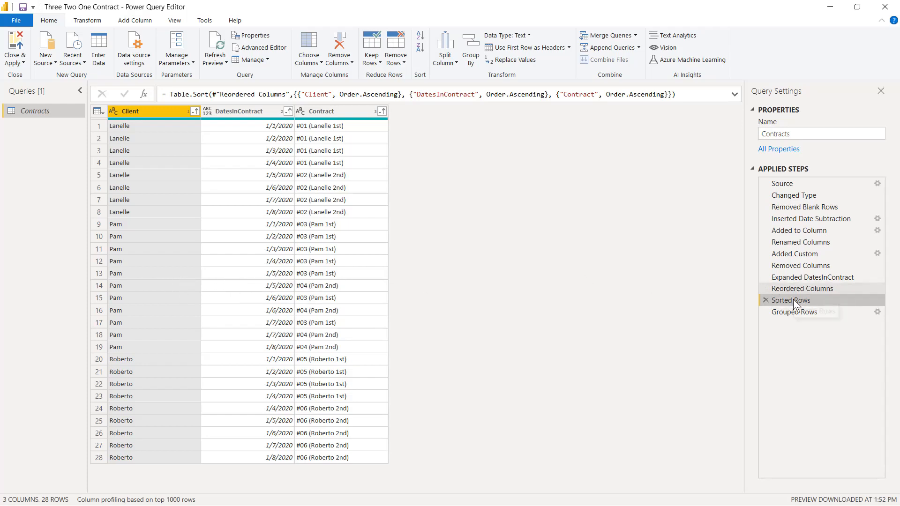
pyautogui.click(798, 313)
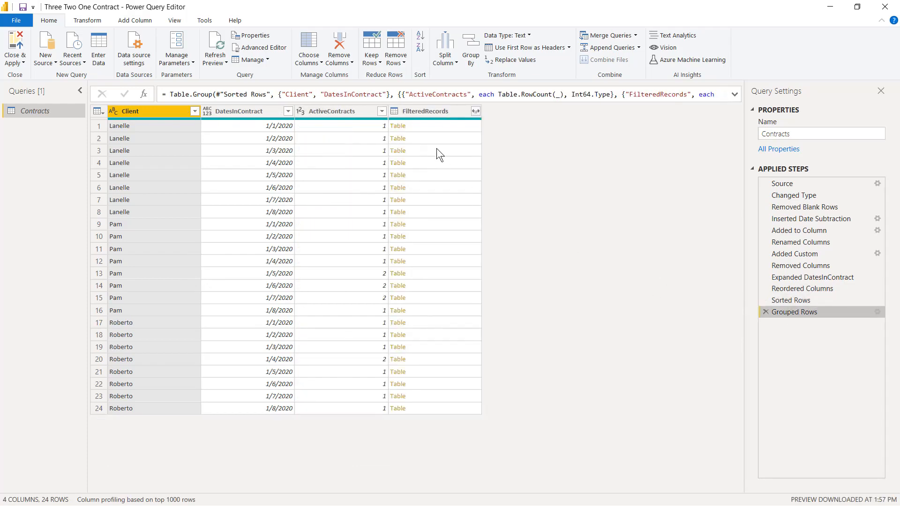
pyautogui.click(437, 126)
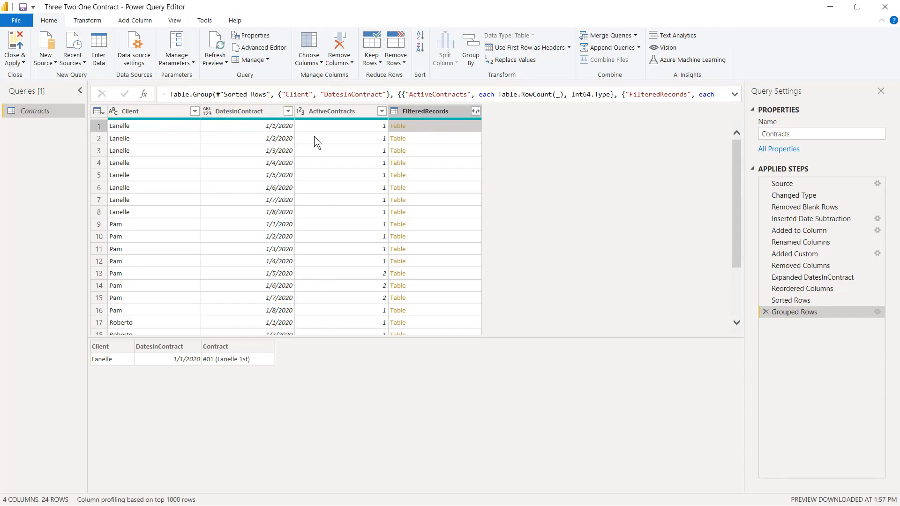
pyautogui.click(461, 142)
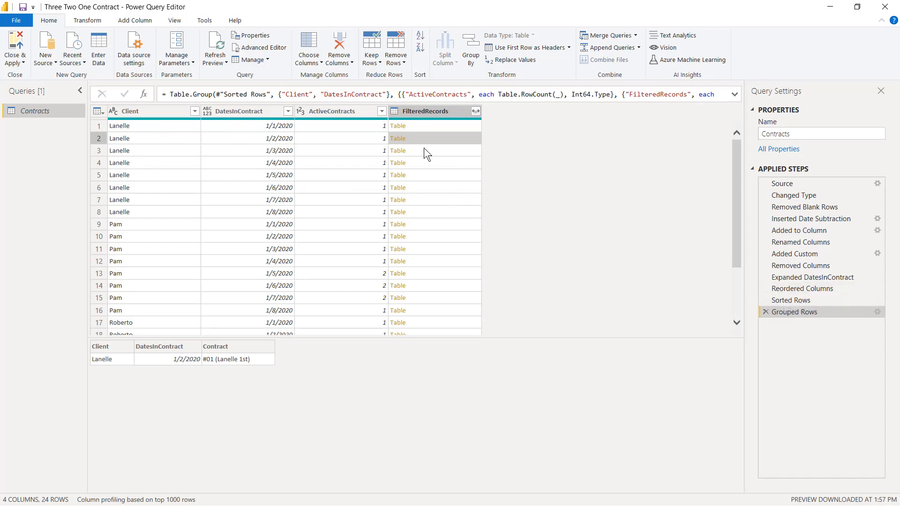
pyautogui.click(431, 273)
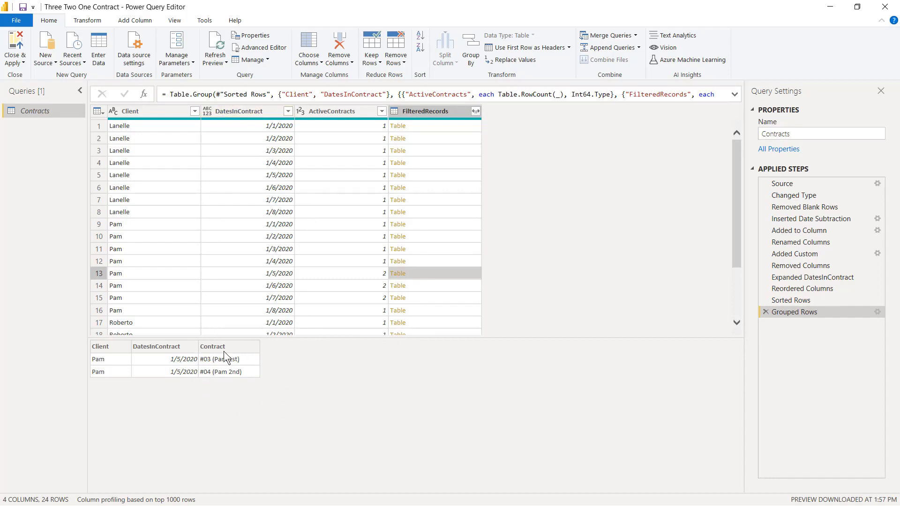
pyautogui.click(436, 286)
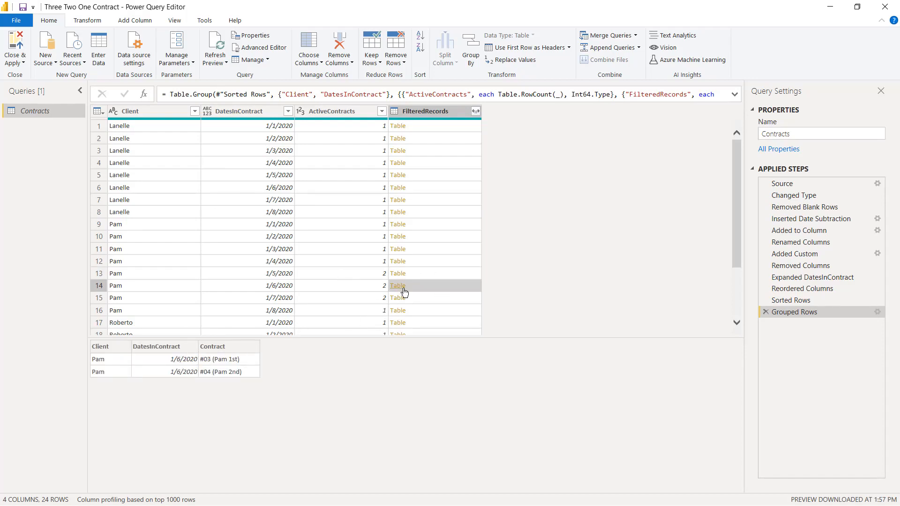
# - Start a custom column named Contracts, with its dialog moved away from the nested table preview
pyautogui.click(153, 26)
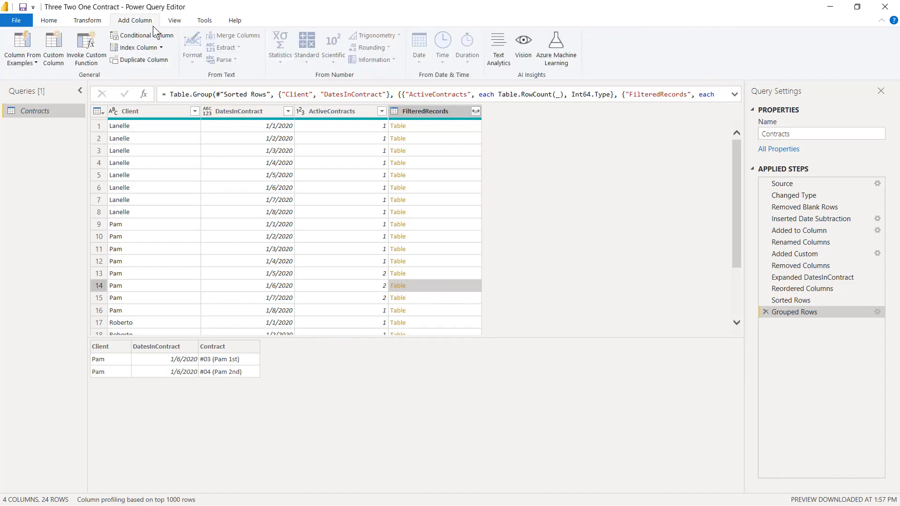
pyautogui.click(60, 50)
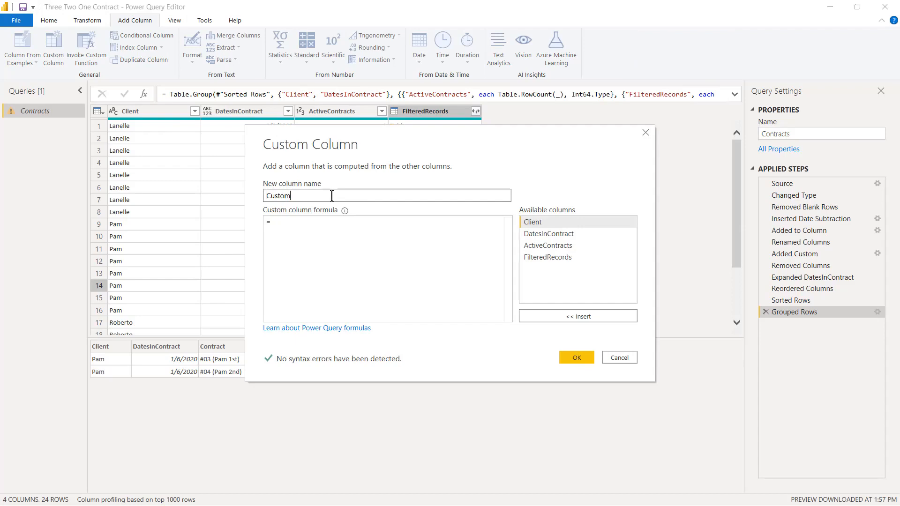
pyautogui.moveTo(278, 130); pyautogui.dragTo(369, 241)
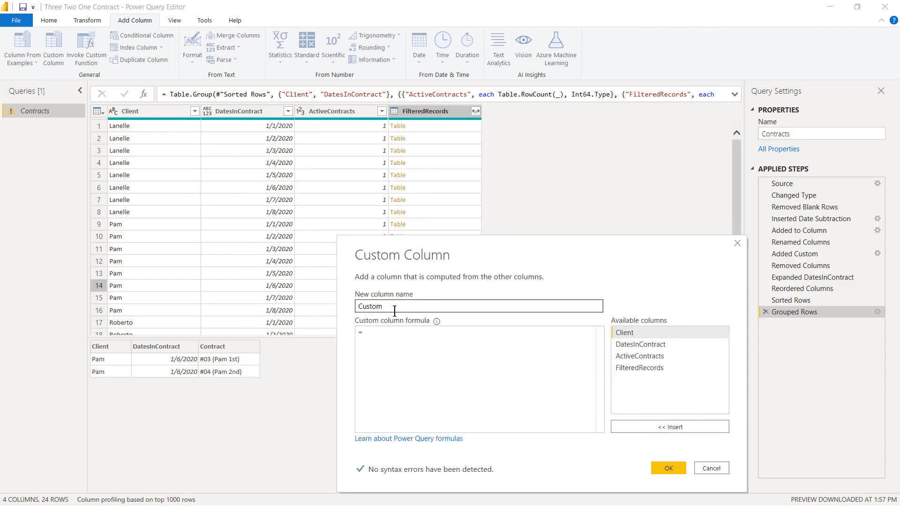
pyautogui.moveTo(395, 311); pyautogui.dragTo(311, 295)
pyautogui.write('Contr')
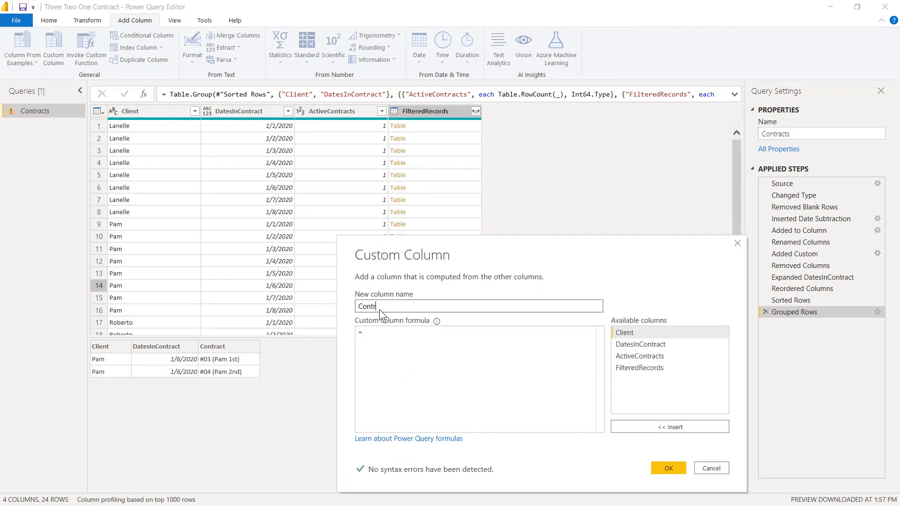
pyautogui.write('acts')
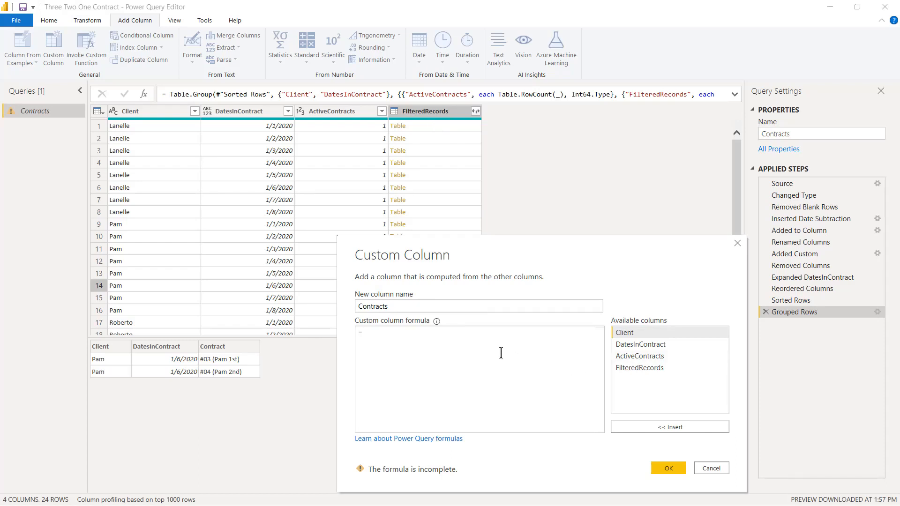
# - Enter the custom column formula [FilteredRecords][Contracts] and add the column
pyautogui.doubleClick(648, 368)
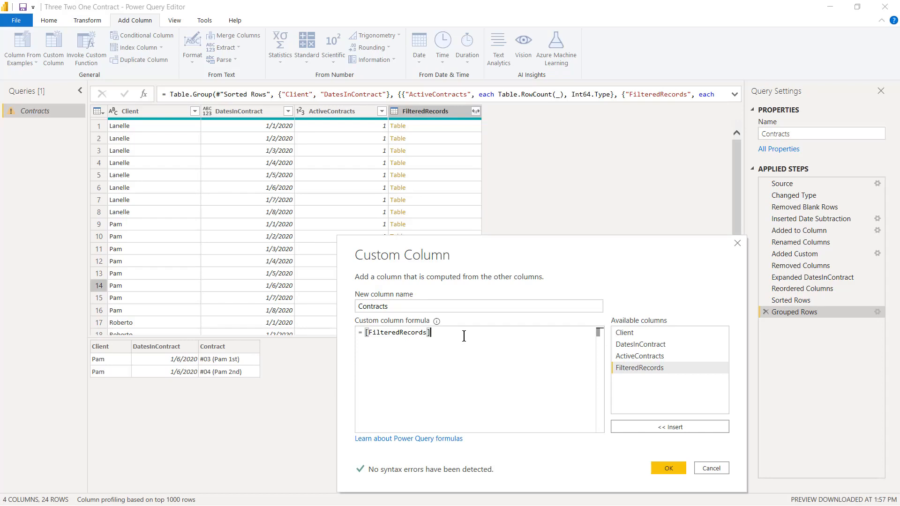
pyautogui.write('[')
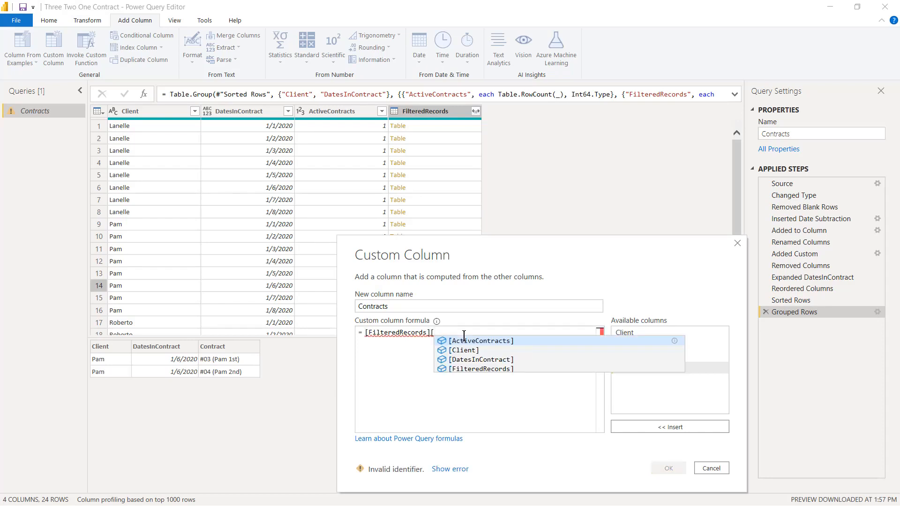
pyautogui.write('Contrac')
pyautogui.write('ts')
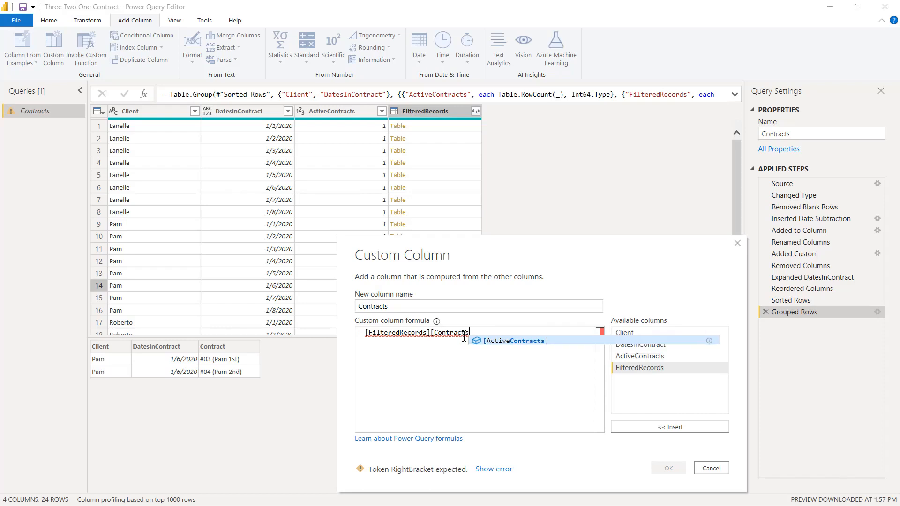
pyautogui.write(']')
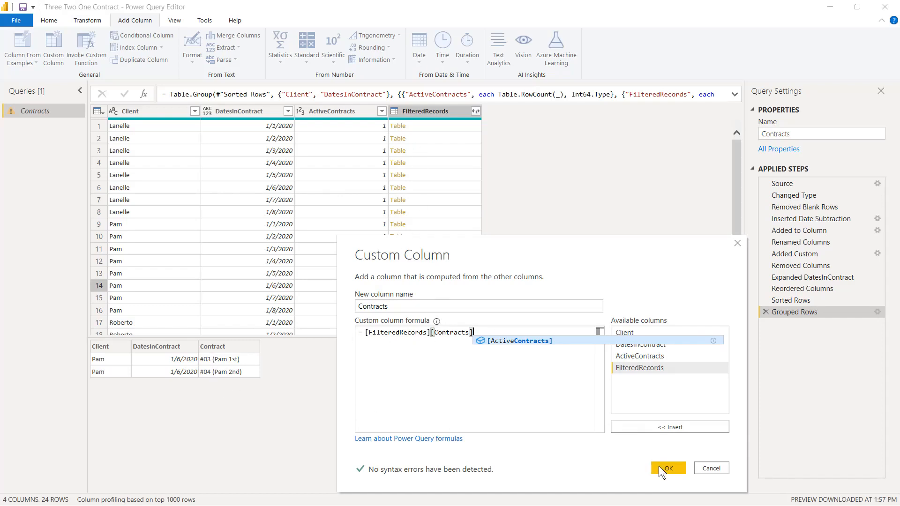
pyautogui.click(679, 469)
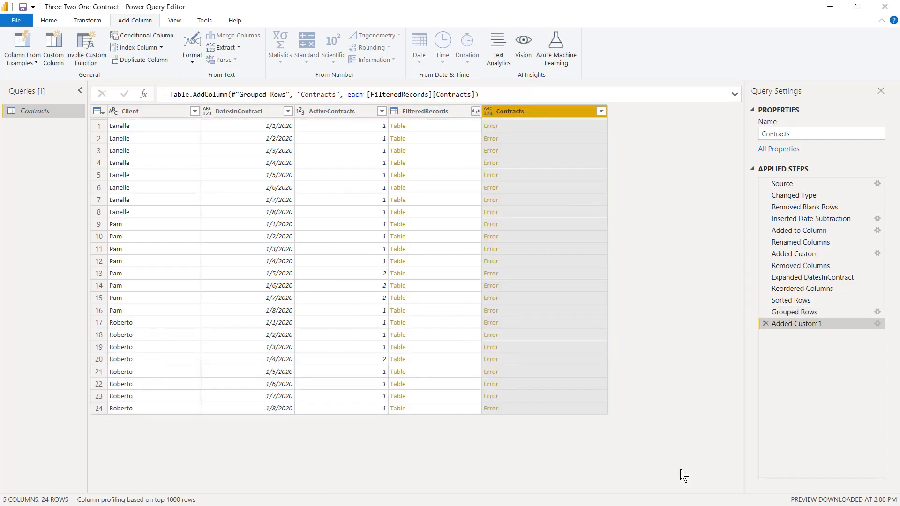
# - Check the field name in a nested FilteredRecords table and correct the Contracts column's formula to [FilteredRecords][Contract]
pyautogui.click(876, 324)
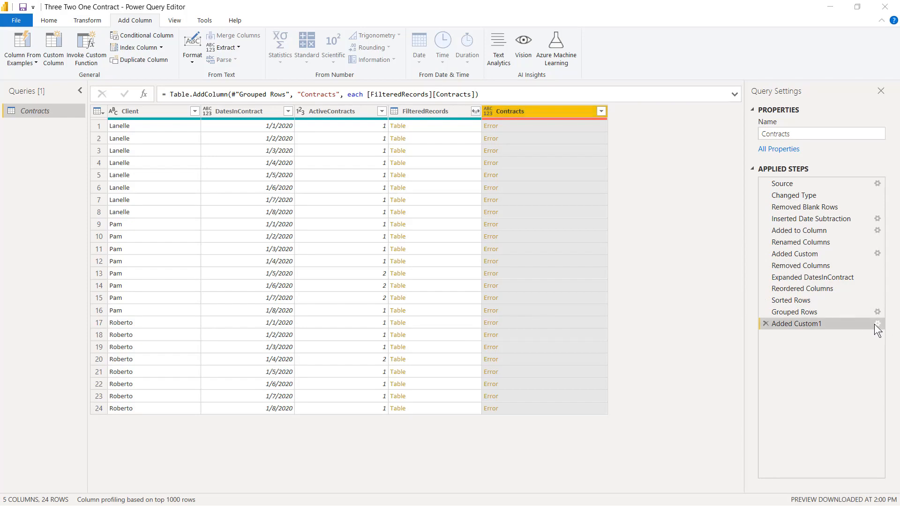
pyautogui.click(627, 358)
pyautogui.click(439, 322)
pyautogui.click(430, 295)
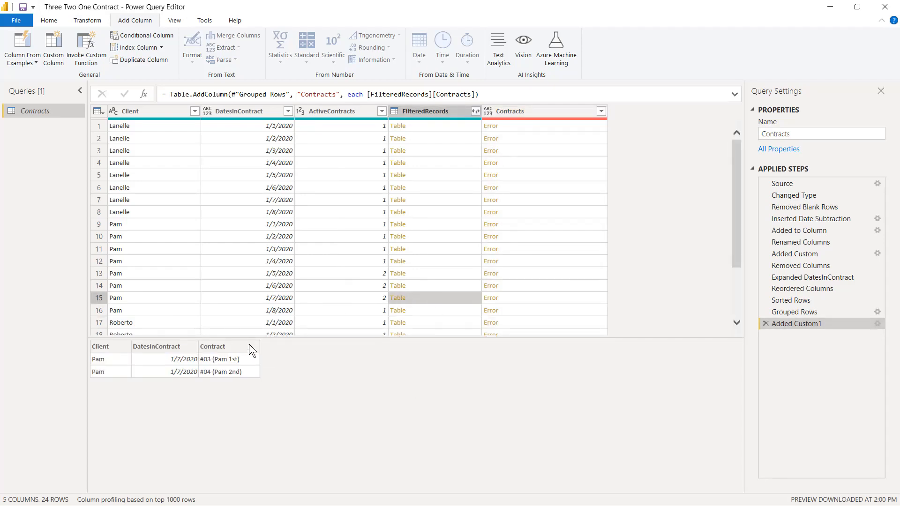
pyautogui.click(877, 326)
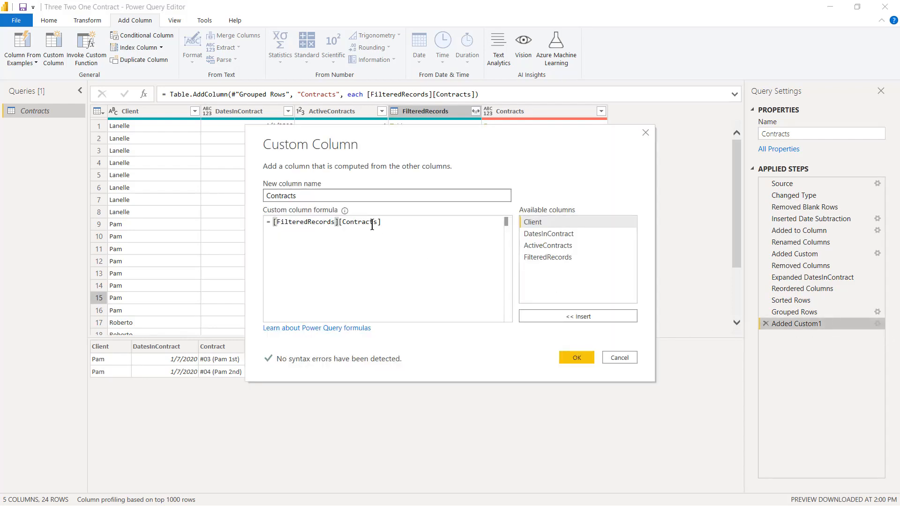
pyautogui.press('BackSpace')
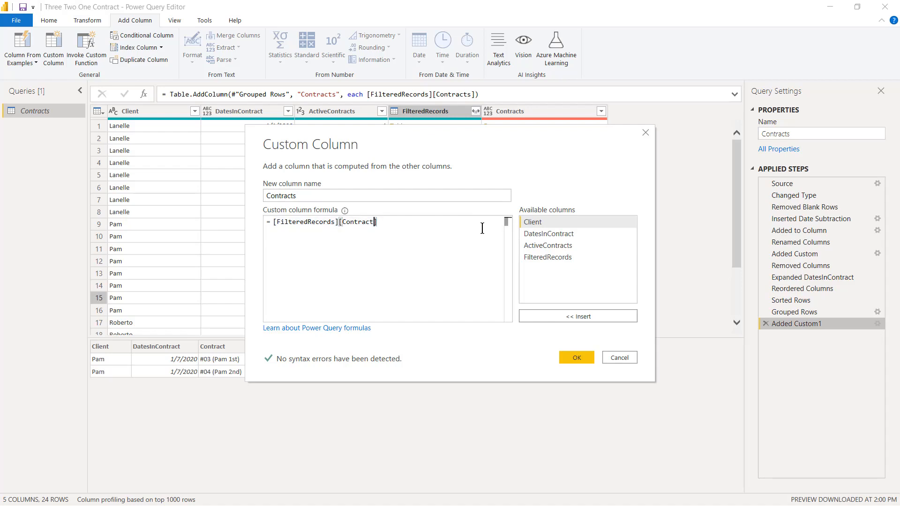
pyautogui.click(570, 354)
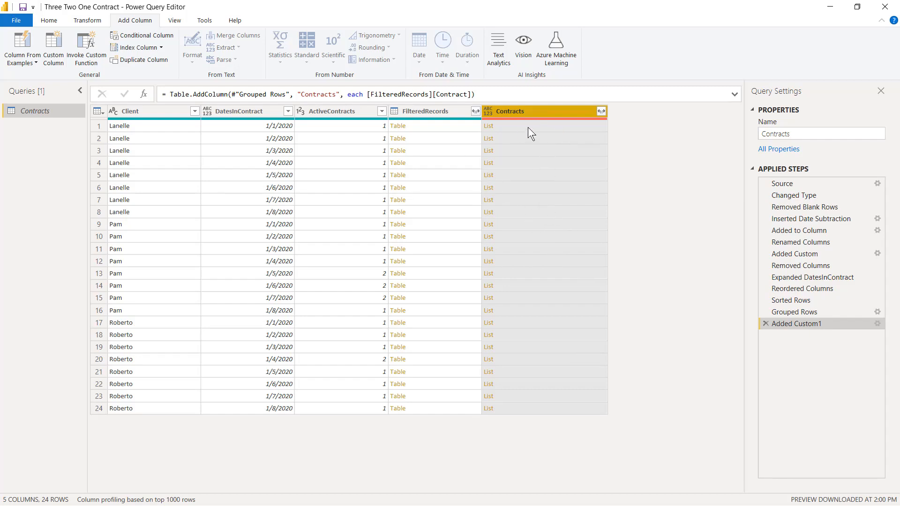
# - Preview the contract lists held in the Contracts column for rows 1, 2 and 13
pyautogui.click(542, 128)
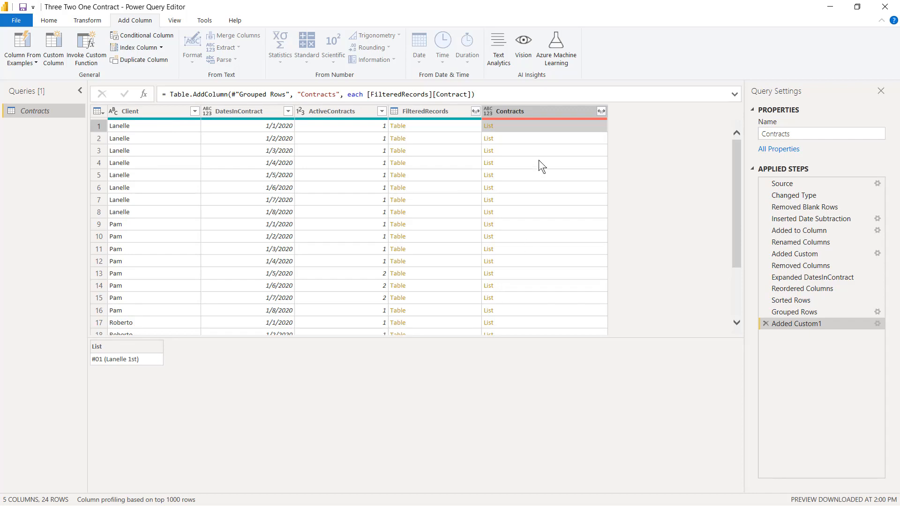
pyautogui.click(546, 139)
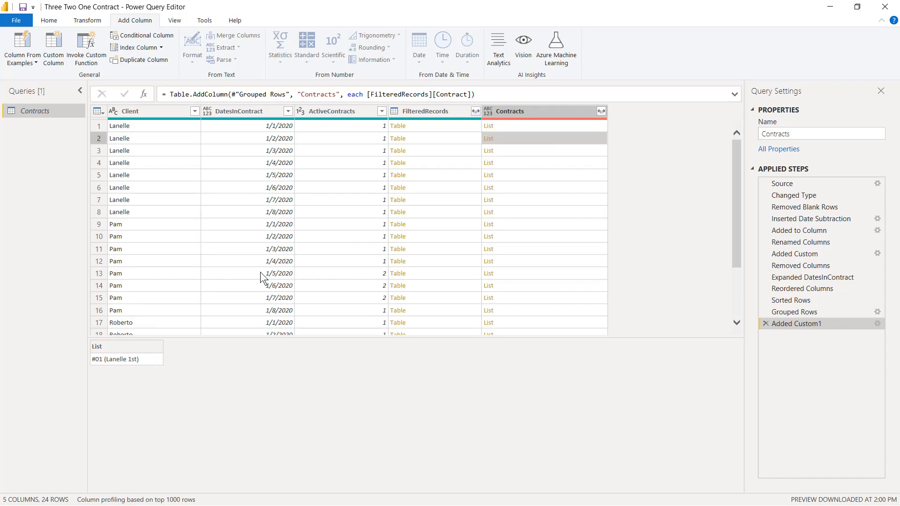
pyautogui.click(522, 278)
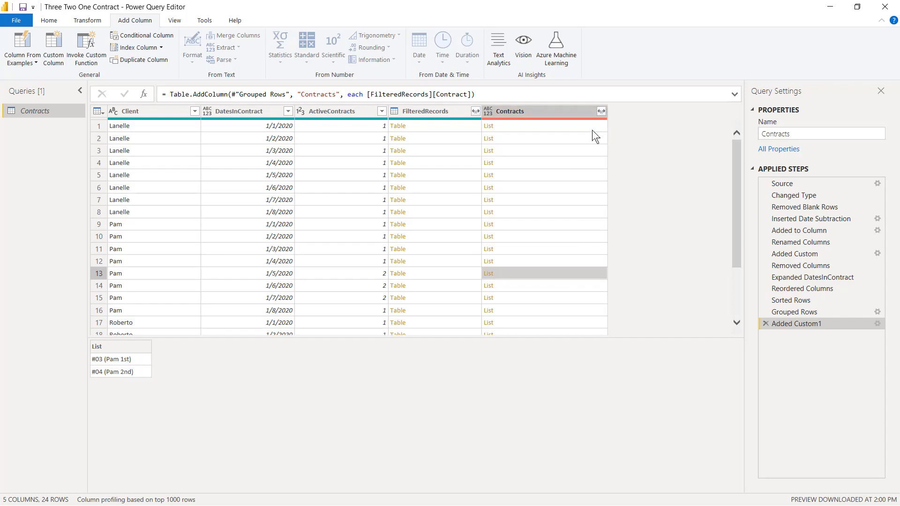
# - Extract the Contracts column's list values as text, joined with a custom delimiter of a comma and a space
pyautogui.click(603, 113)
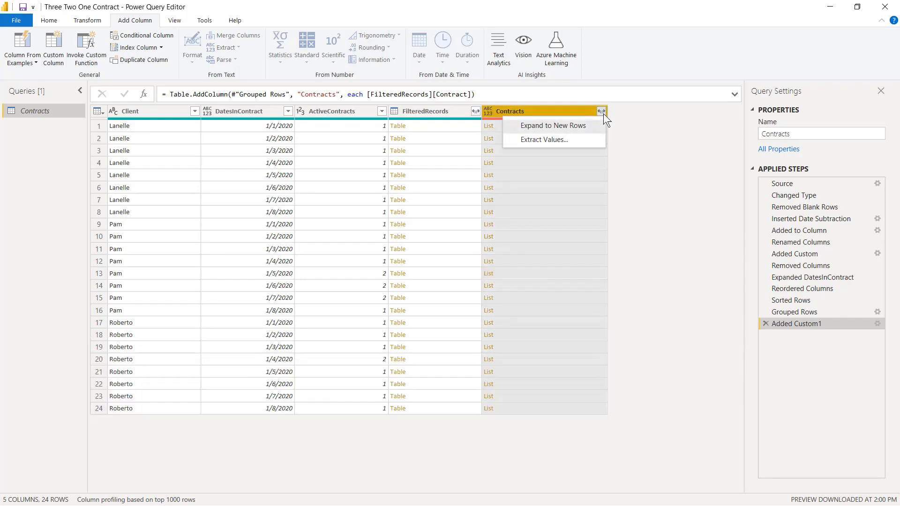
pyautogui.click(549, 140)
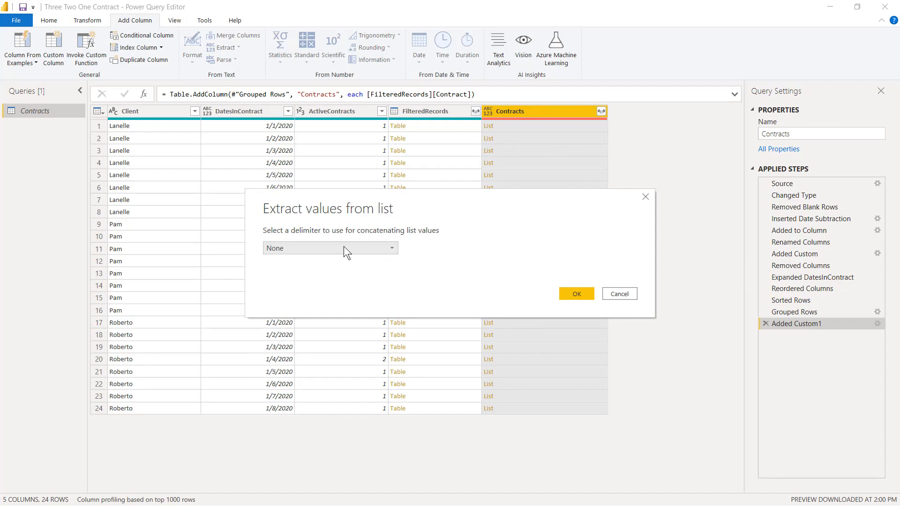
pyautogui.click(346, 248)
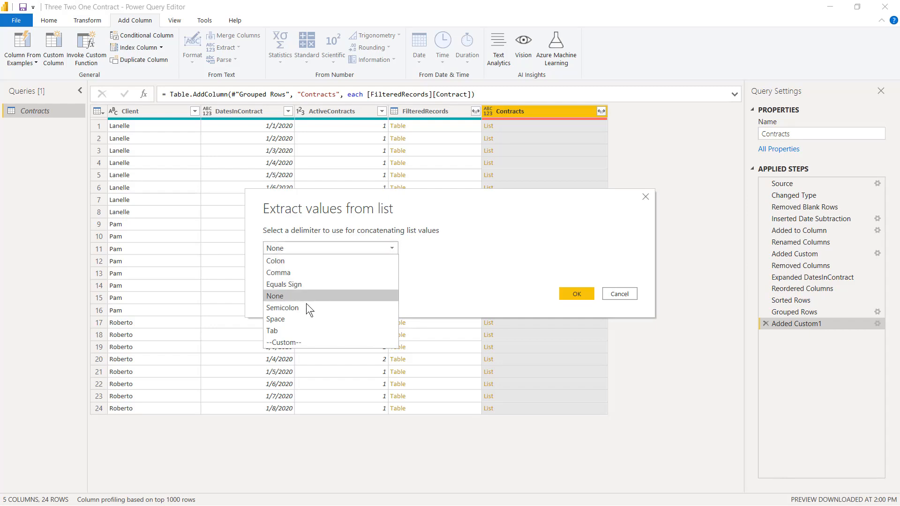
pyautogui.click(305, 345)
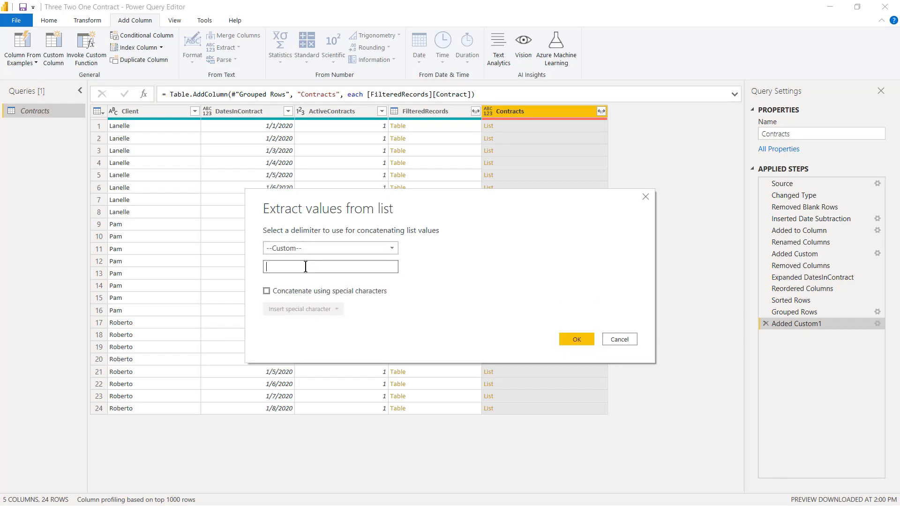
pyautogui.write(',')
pyautogui.click(581, 336)
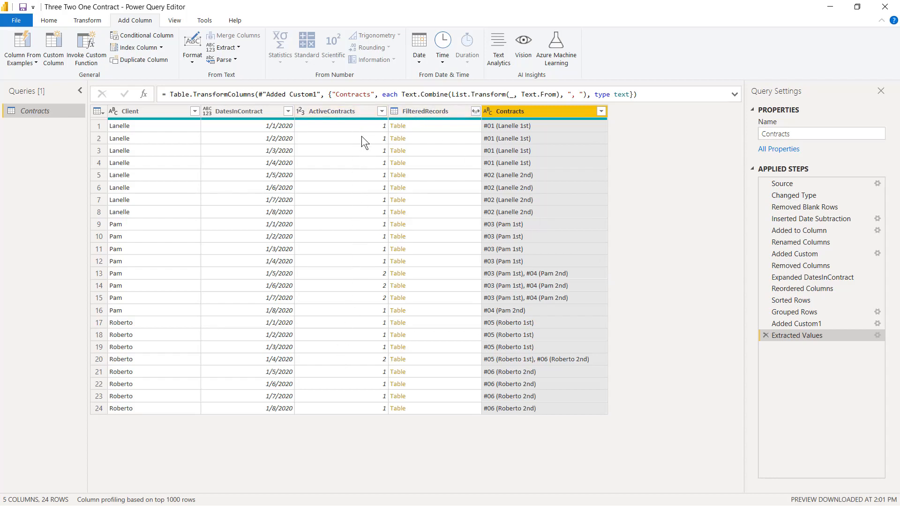
# - Filter the rows to those where ActiveContracts is greater than 1
pyautogui.click(381, 112)
pyautogui.moveTo(367, 193)
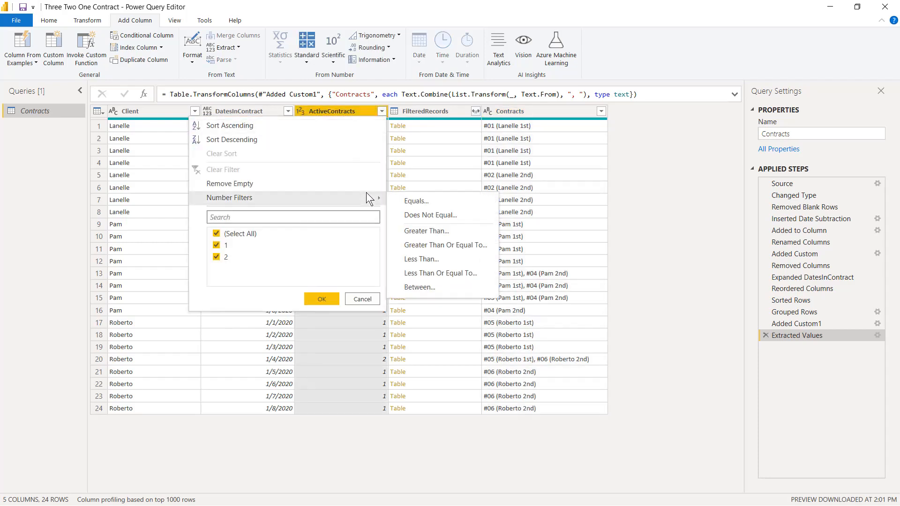
pyautogui.click(425, 231)
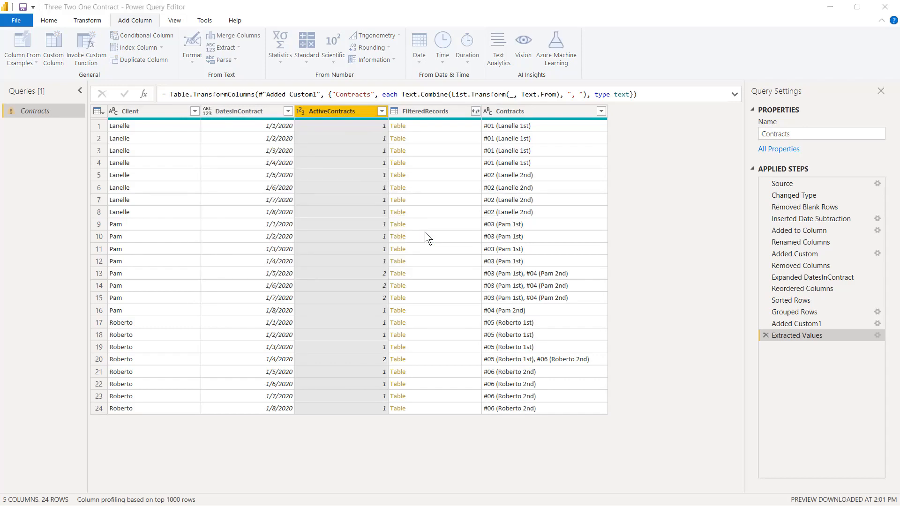
pyautogui.click(415, 250)
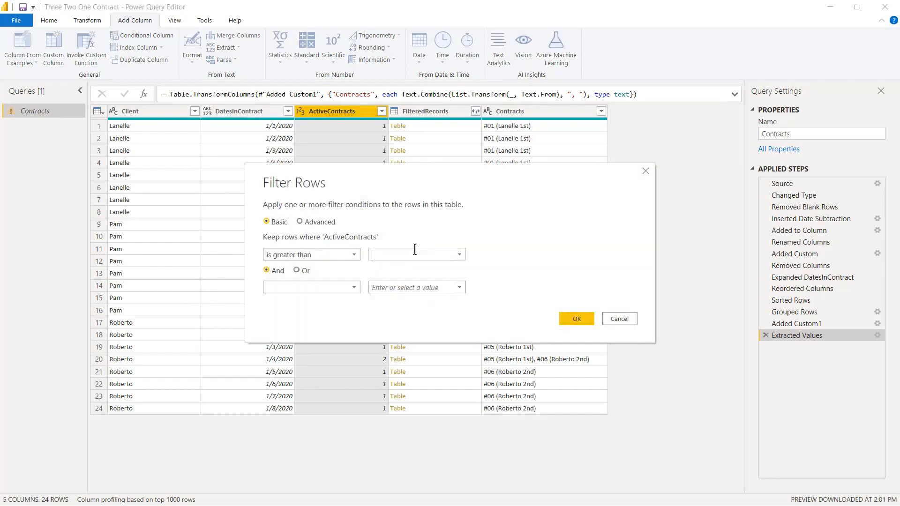
pyautogui.write('1')
pyautogui.click(573, 318)
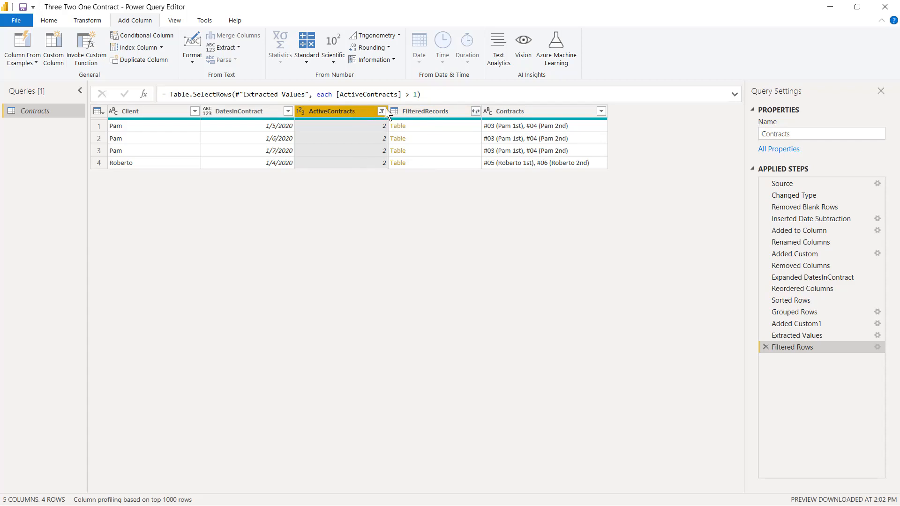
# - Remove the ActiveContracts and FilteredRecords columns and move Contracts between Client and DatesInContract
pyautogui.keyDown('ctrl'); pyautogui.click(424, 112); pyautogui.keyUp('ctrl')
pyautogui.rightClick(423, 109)
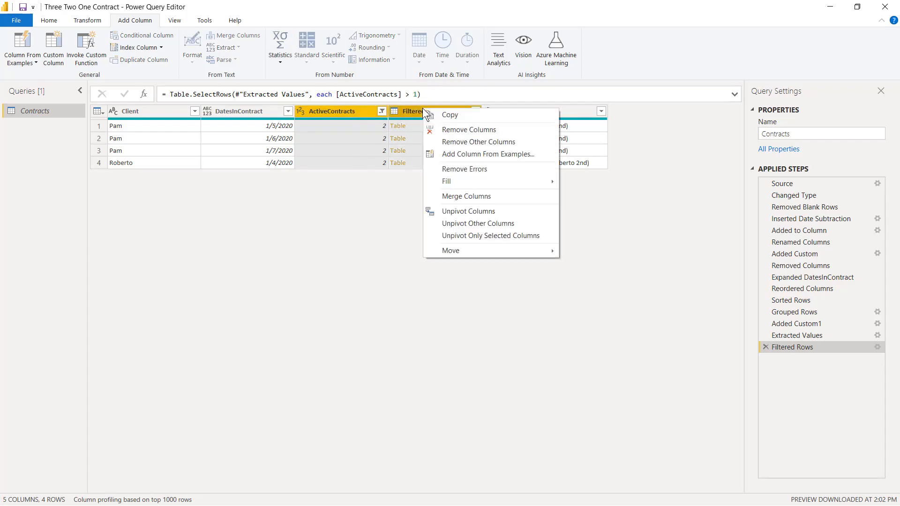
pyautogui.click(449, 131)
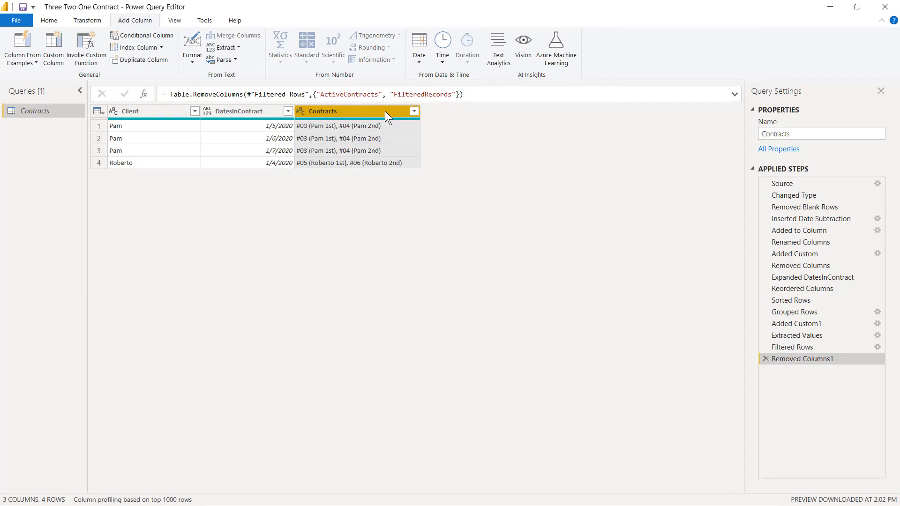
pyautogui.moveTo(384, 111); pyautogui.dragTo(283, 111)
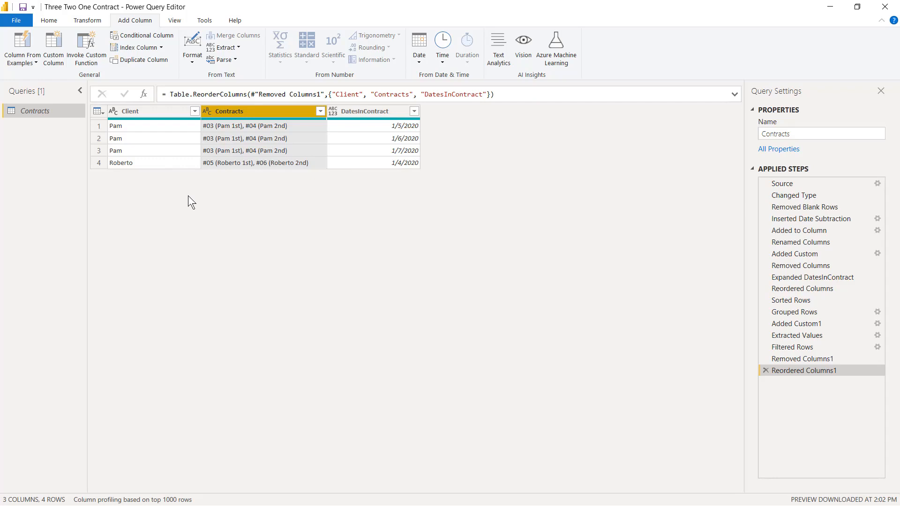
# - Start grouping the rows by Client and Contracts, with the Group By dialog moved clear of the data preview
pyautogui.click(162, 111)
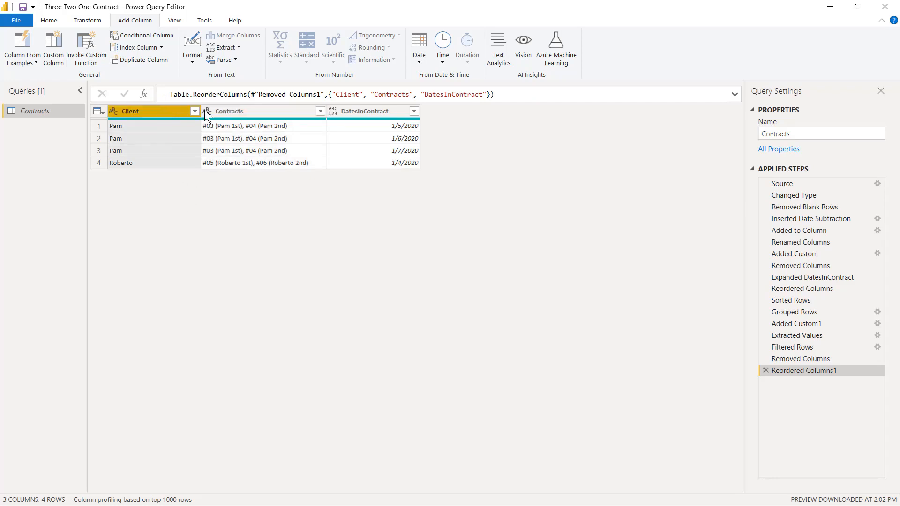
pyautogui.keyDown('ctrl'); pyautogui.click(237, 111); pyautogui.keyUp('ctrl')
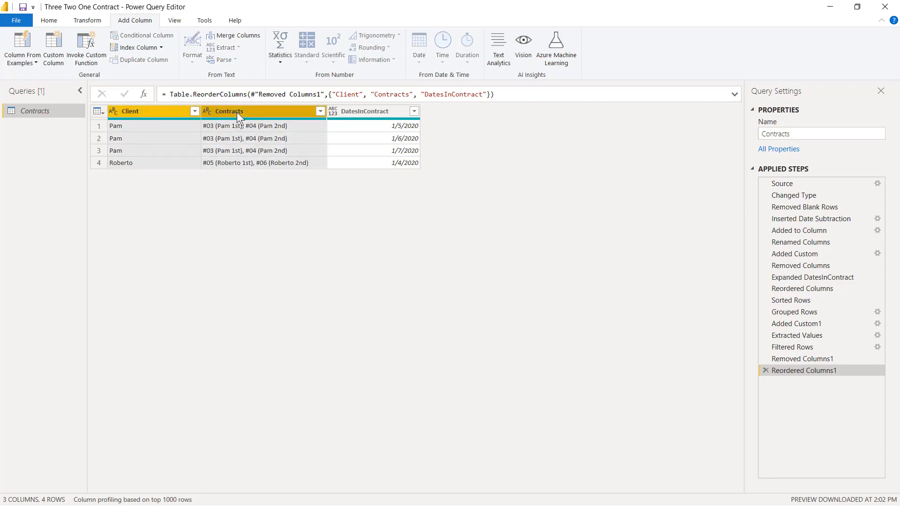
pyautogui.rightClick(237, 111)
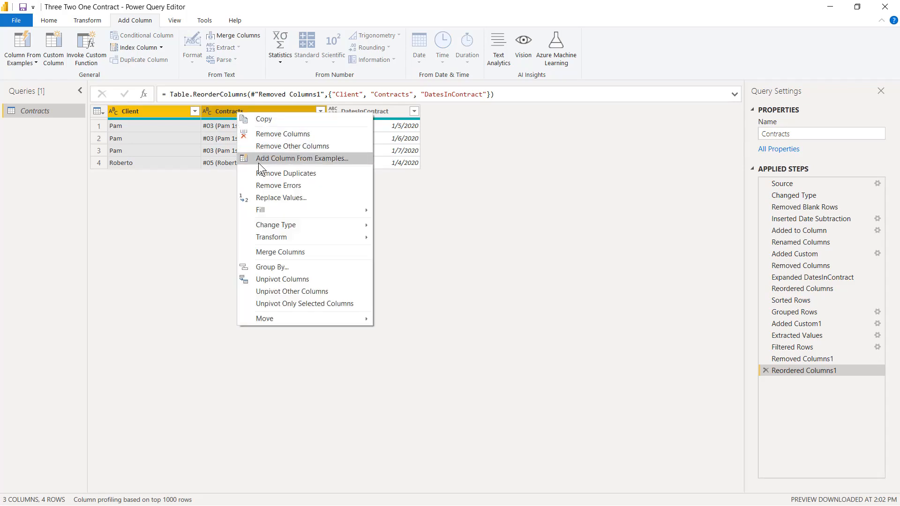
pyautogui.click(282, 266)
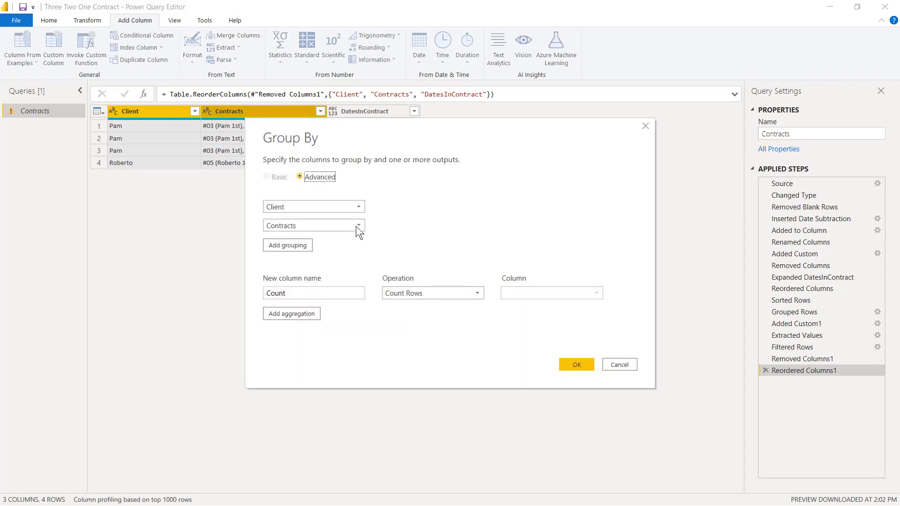
pyautogui.moveTo(445, 140); pyautogui.dragTo(443, 201)
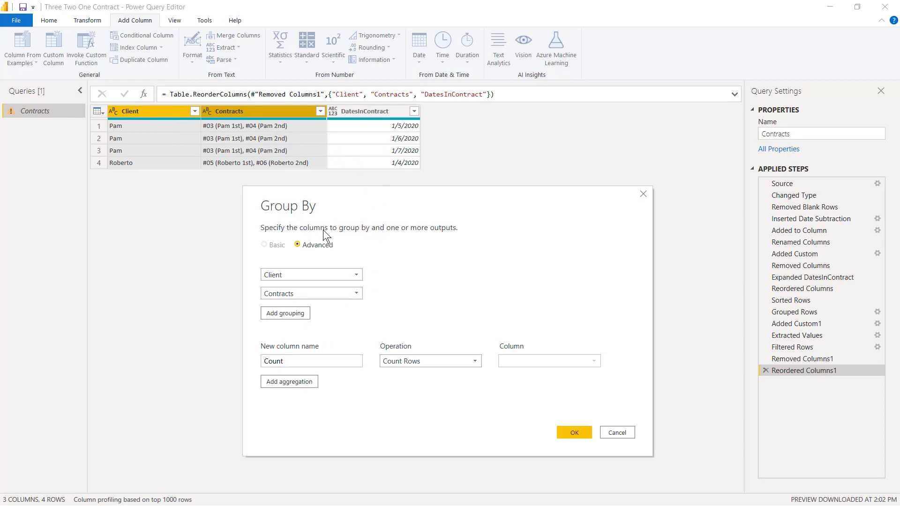
# - Define the first aggregation as Conflict Start, using the Min of DatesInContract
pyautogui.doubleClick(308, 361)
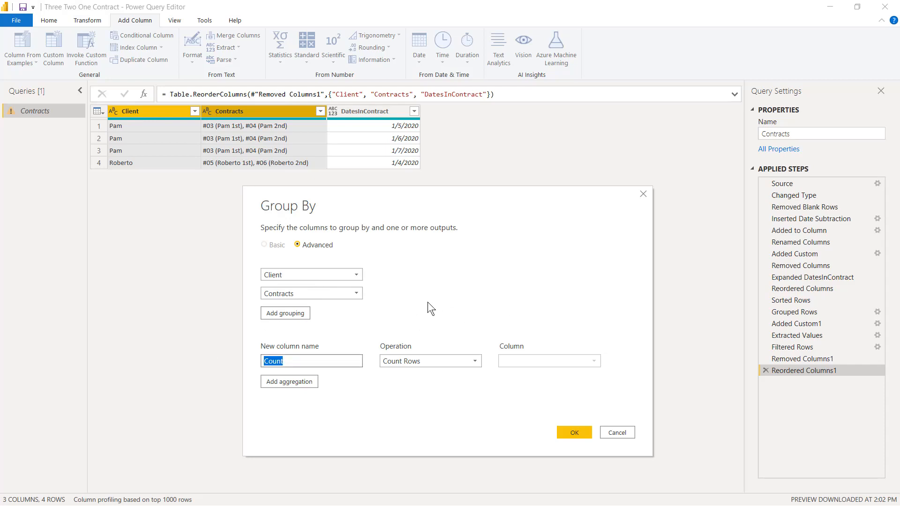
pyautogui.write('Conflict ')
pyautogui.write('Das')
pyautogui.press('BackSpace')
pyautogui.press('BackSpace')
pyautogui.press('BackSpace')
pyautogui.write('Start')
pyautogui.click(423, 362)
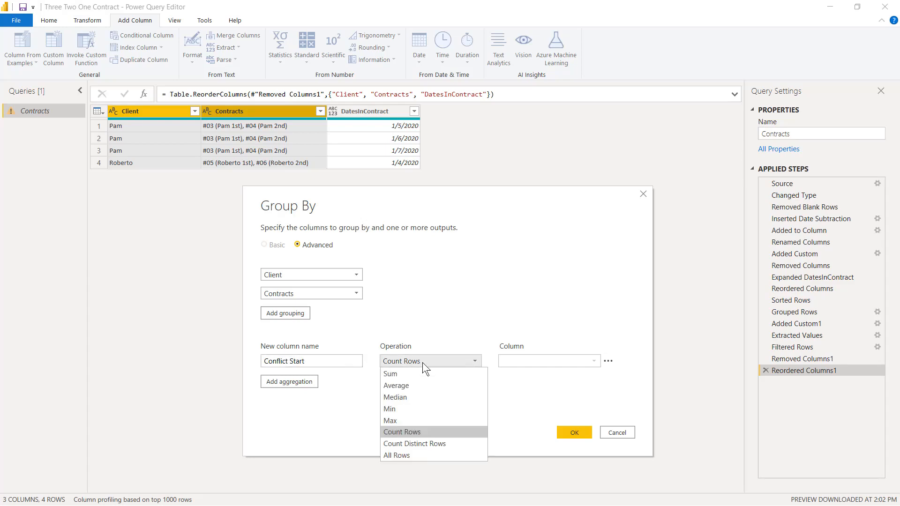
pyautogui.click(421, 410)
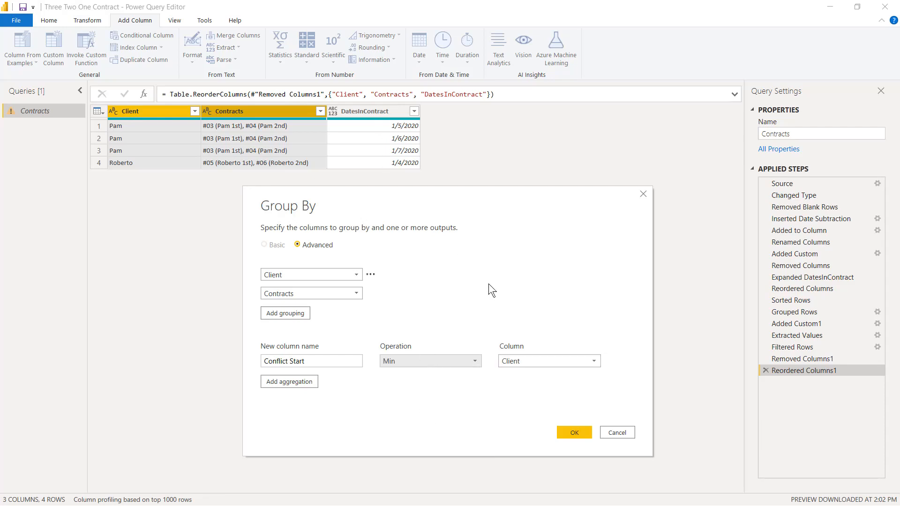
pyautogui.click(535, 360)
pyautogui.click(534, 396)
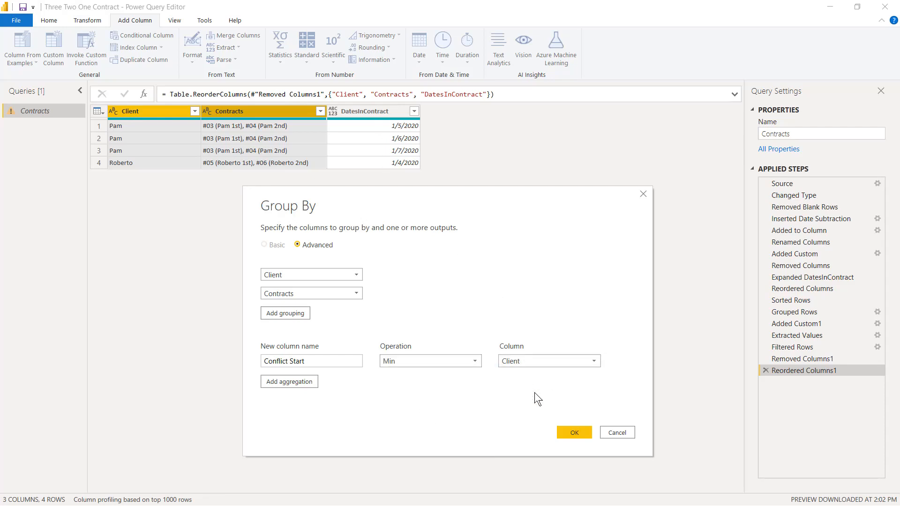
# - Add a second aggregation named Conflict End, using the Max of DatesInContract, and apply the grouping
pyautogui.click(293, 383)
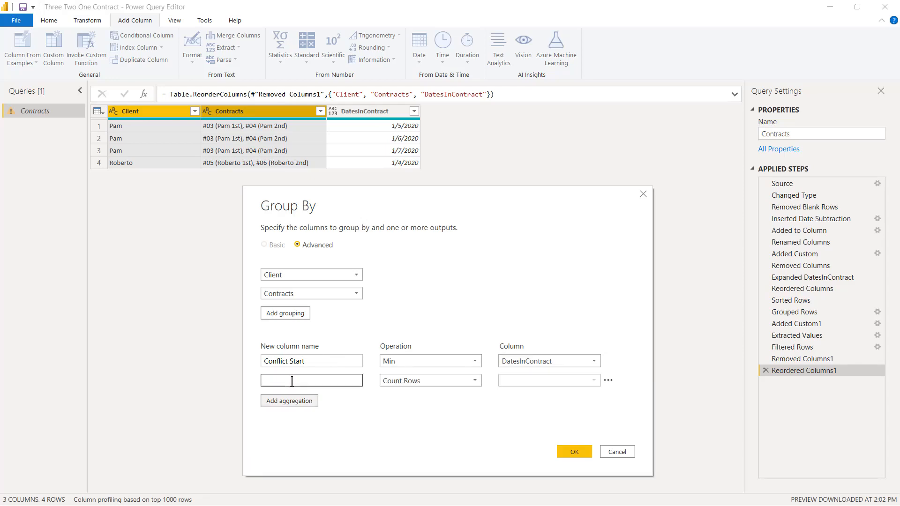
pyautogui.click(291, 381)
pyautogui.write('Conflict End')
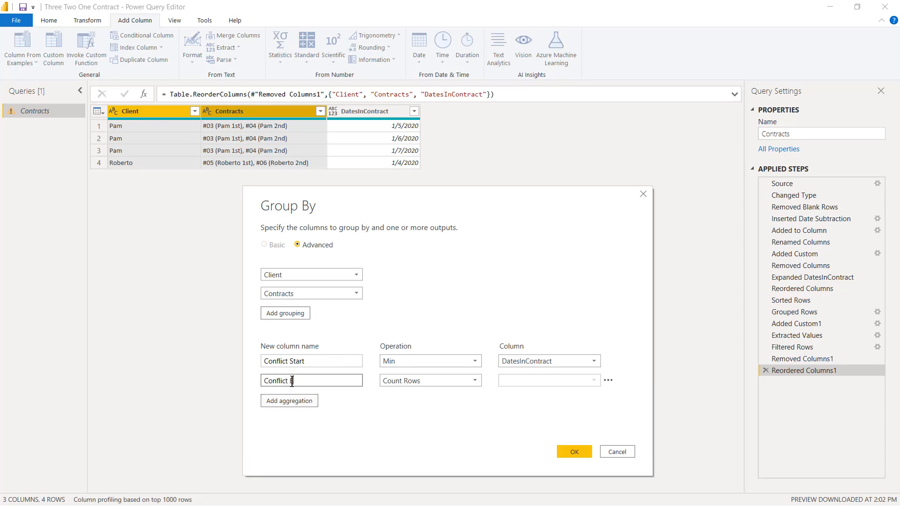
pyautogui.click(434, 378)
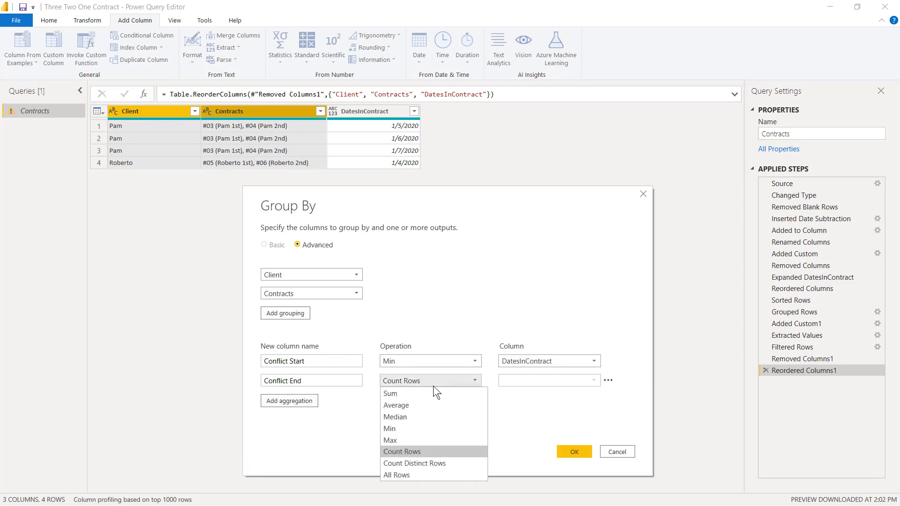
pyautogui.click(432, 445)
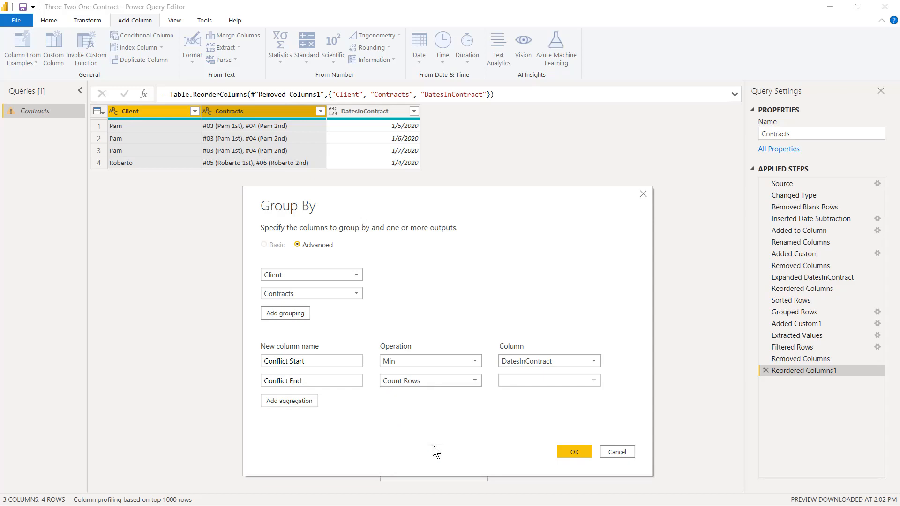
pyautogui.click(536, 381)
pyautogui.click(536, 416)
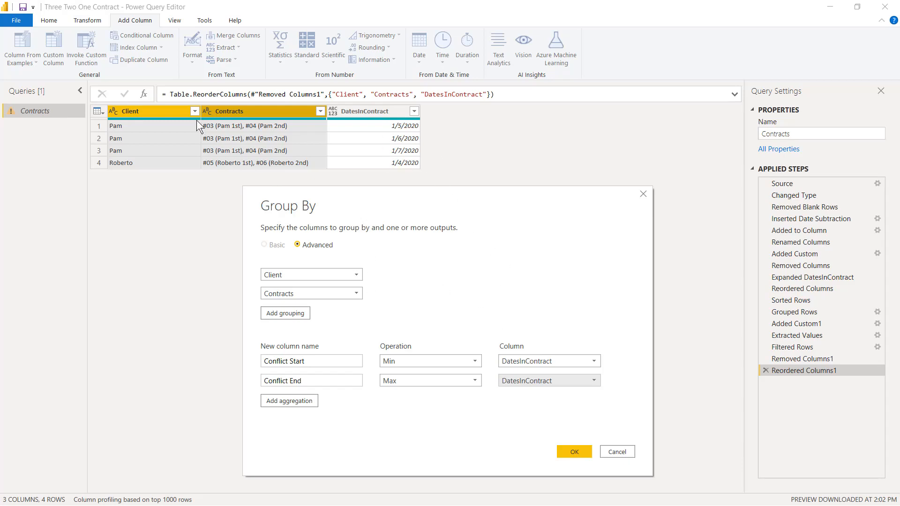
pyautogui.click(581, 454)
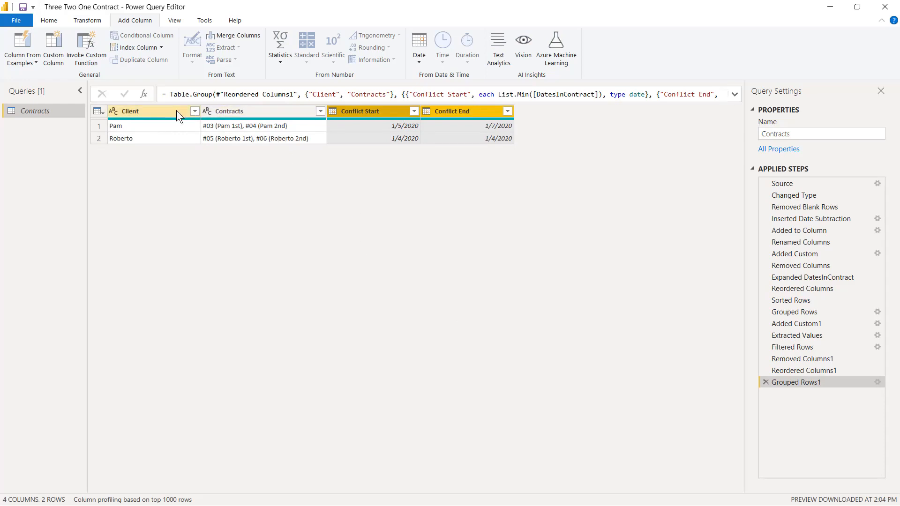